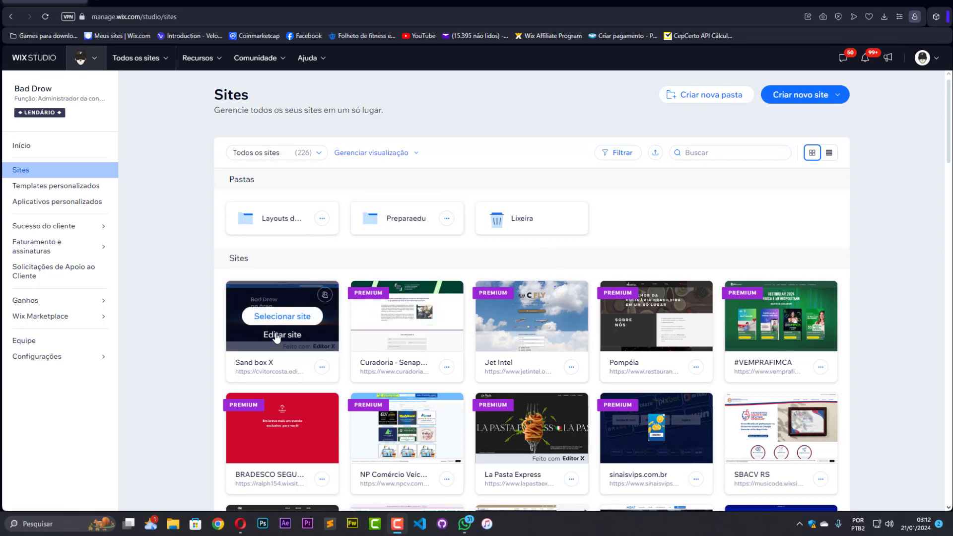
# Open the Sand box X and Simulado sites for editing from the site list
pyautogui.click(277, 336)
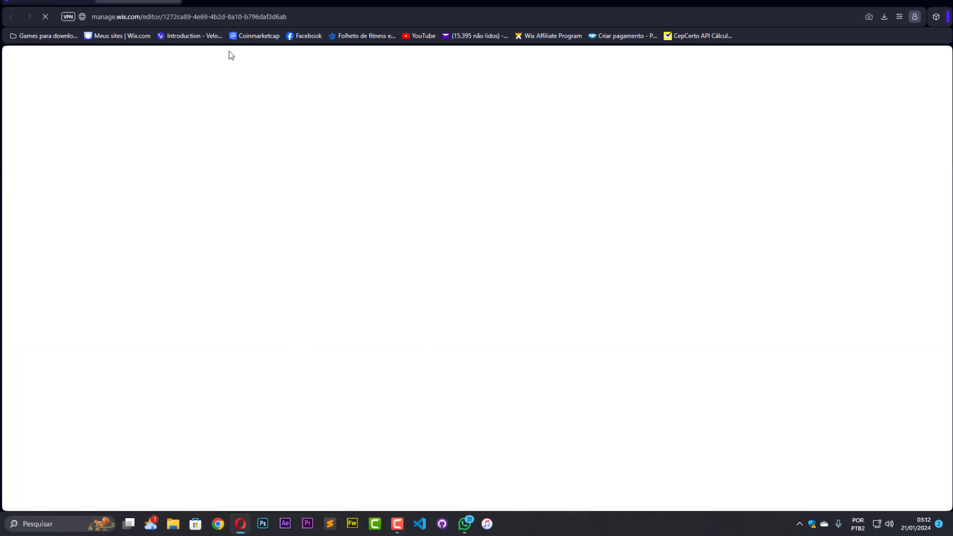
pyautogui.scroll(-6, 758, 367)
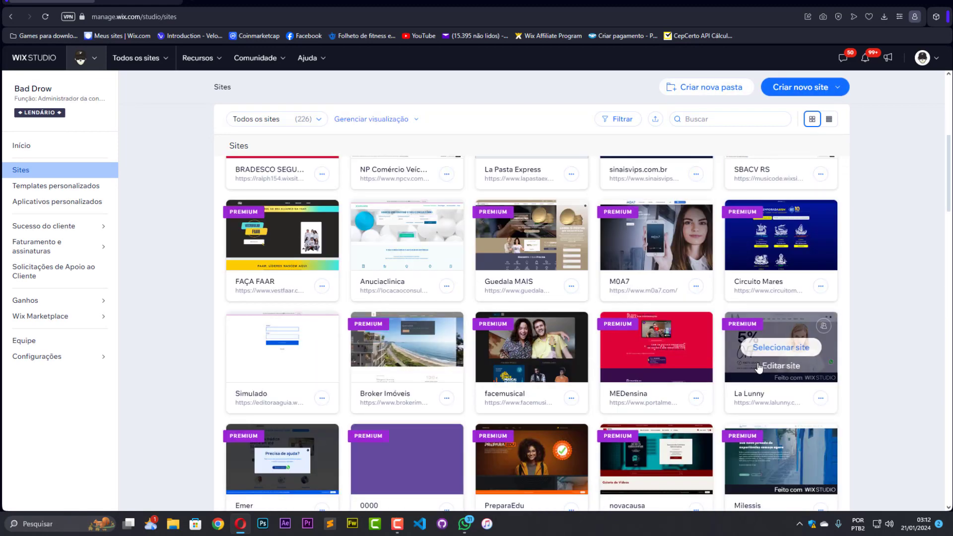
pyautogui.click(321, 398)
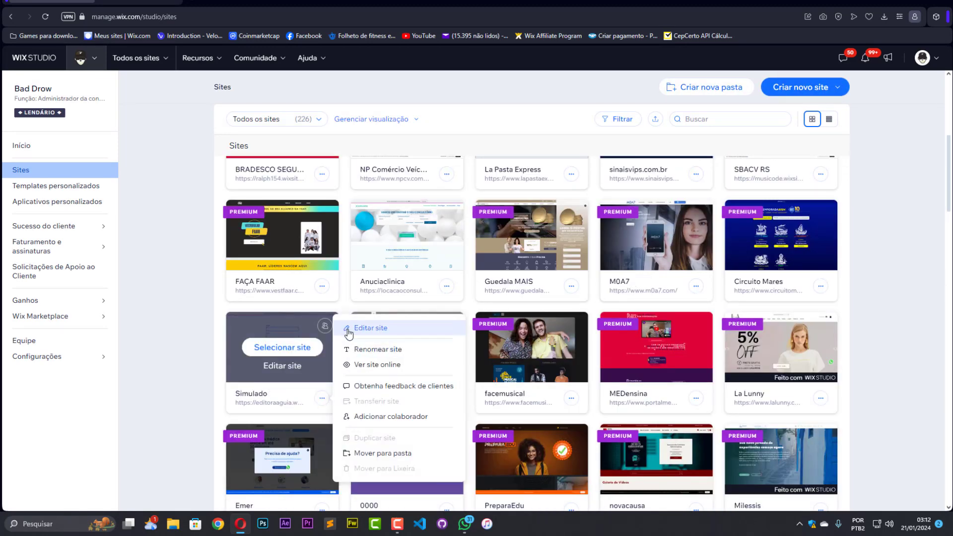
pyautogui.click(370, 327)
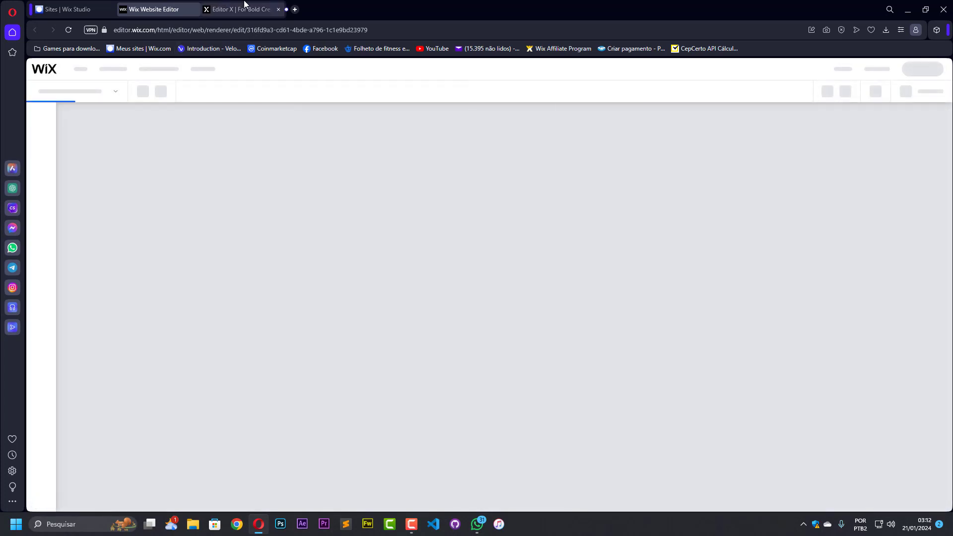
pyautogui.click(244, 9)
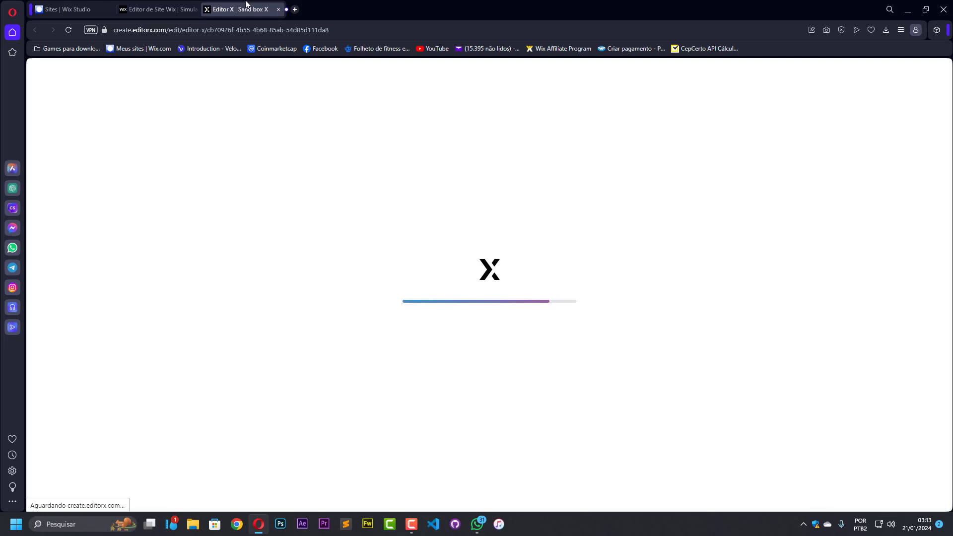
# Disable the Velo advanced mode in the Simulado site's editor
pyautogui.click(175, 7)
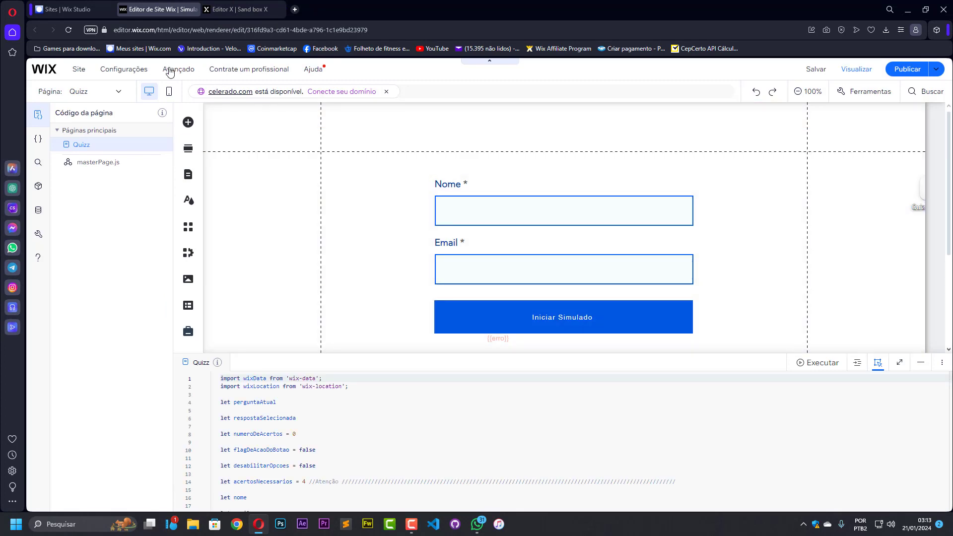
pyautogui.moveTo(176, 69)
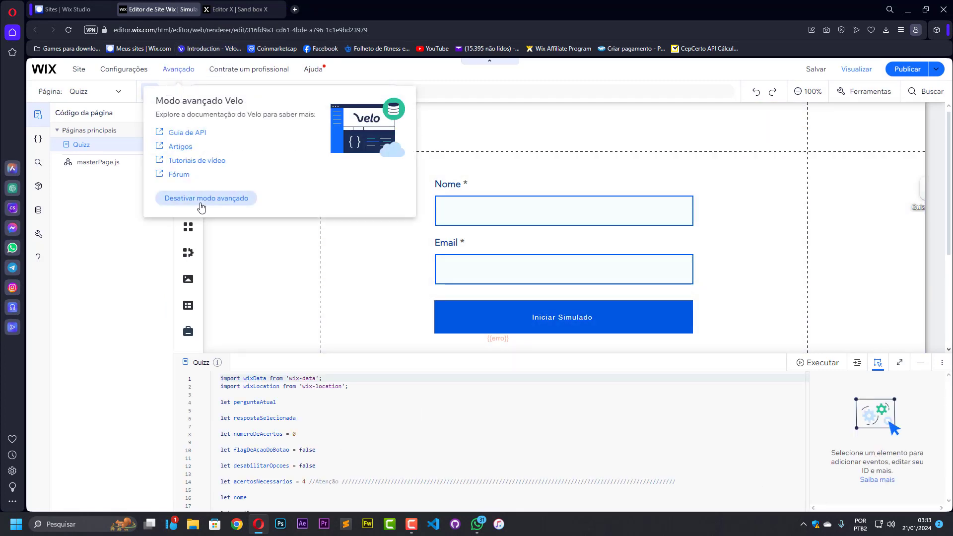
pyautogui.click(200, 207)
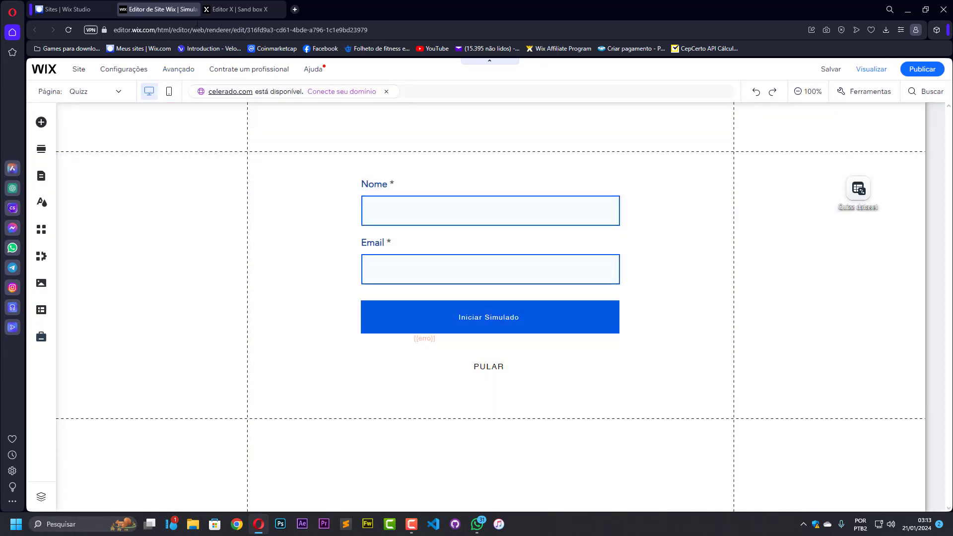
# Disable the Velo advanced mode in the Sand box X site's editor
pyautogui.click(231, 8)
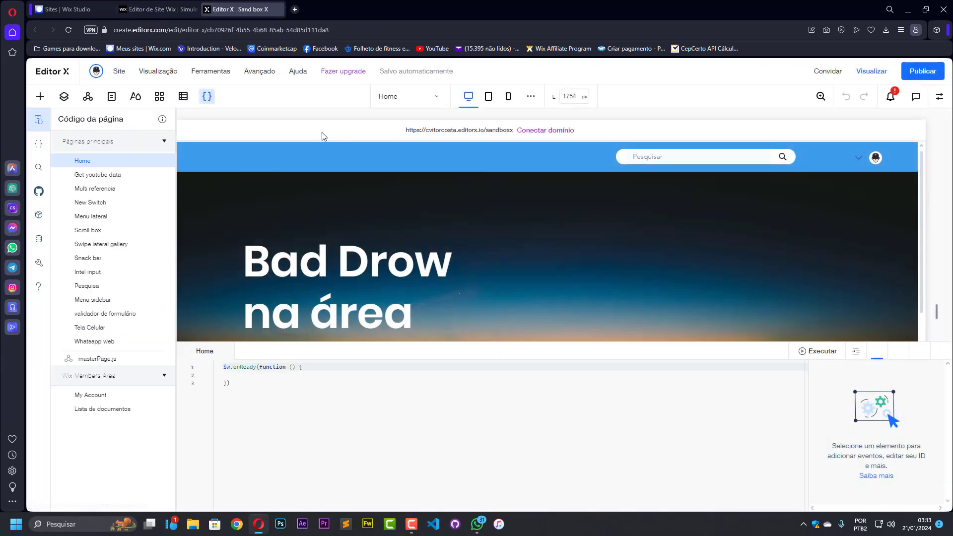
pyautogui.moveTo(267, 78)
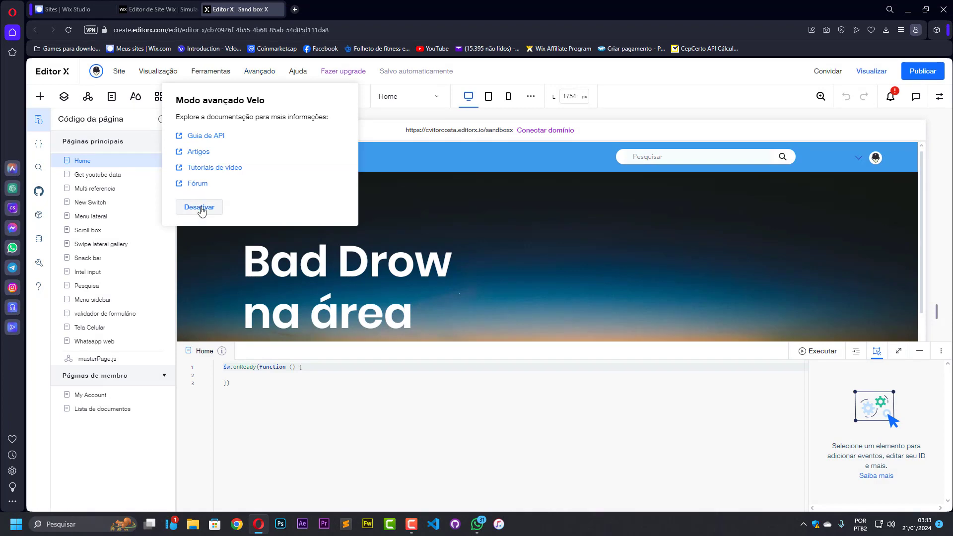
pyautogui.click(198, 207)
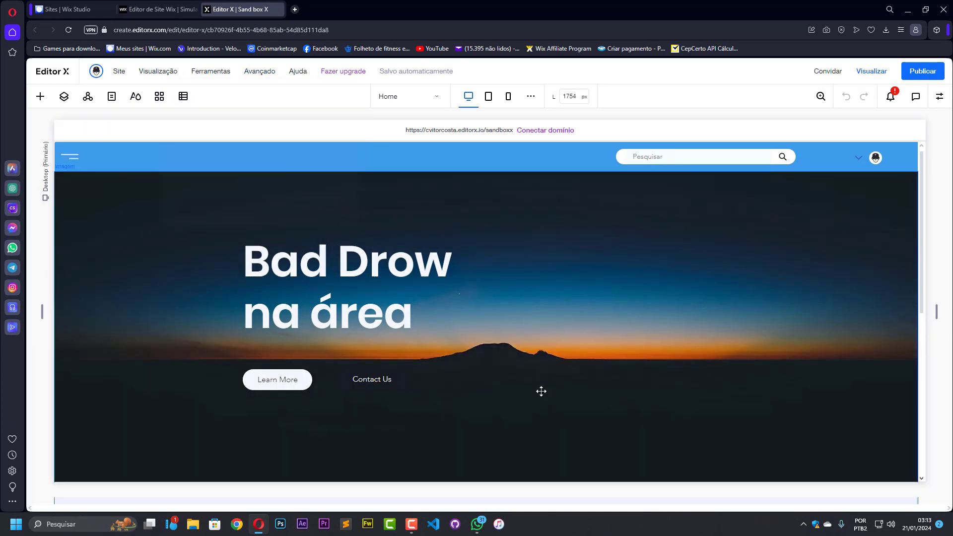
# Create a new Wix Studio site from a blank canvas and close the Simulado and Sand box X editors
pyautogui.click(67, 10)
pyautogui.scroll(6, 724, 354)
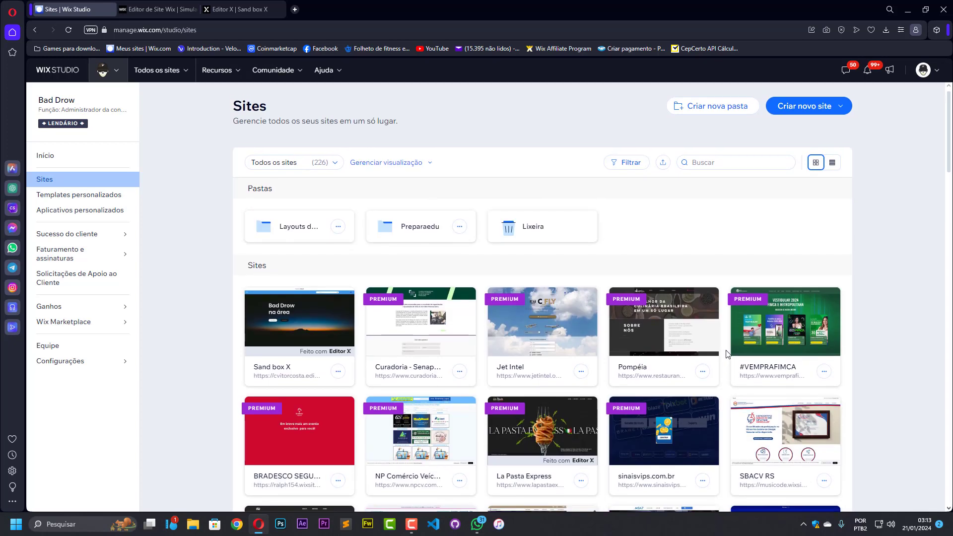
pyautogui.click(805, 109)
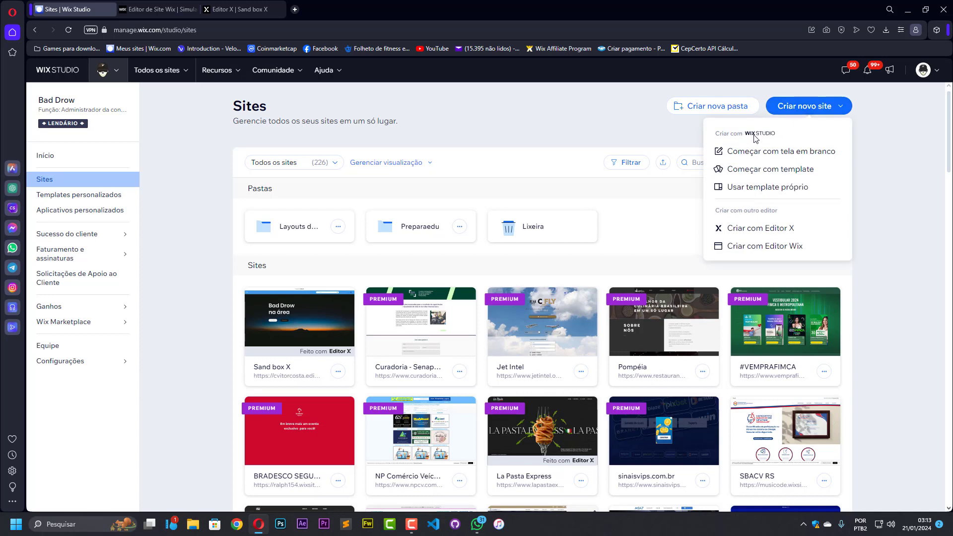
pyautogui.click(758, 160)
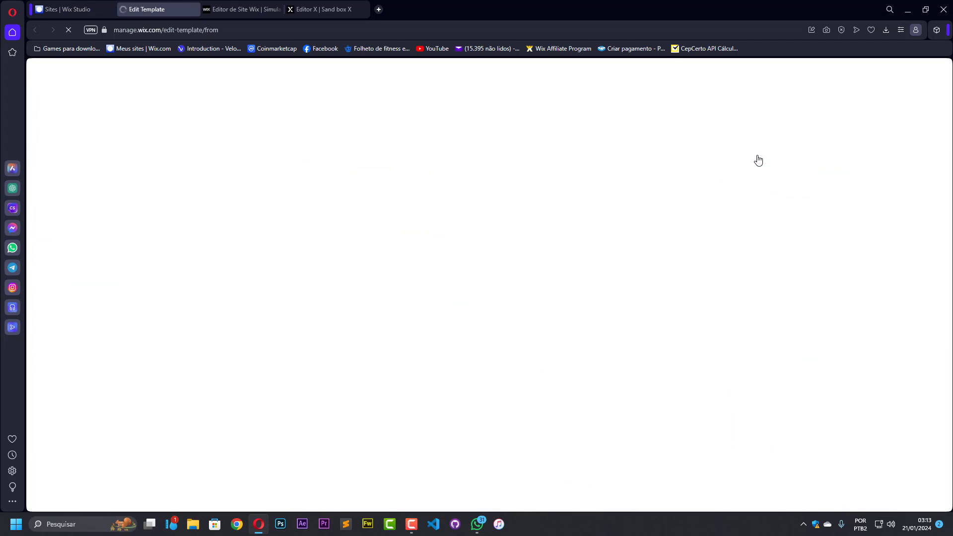
pyautogui.click(279, 10)
pyautogui.click(278, 9)
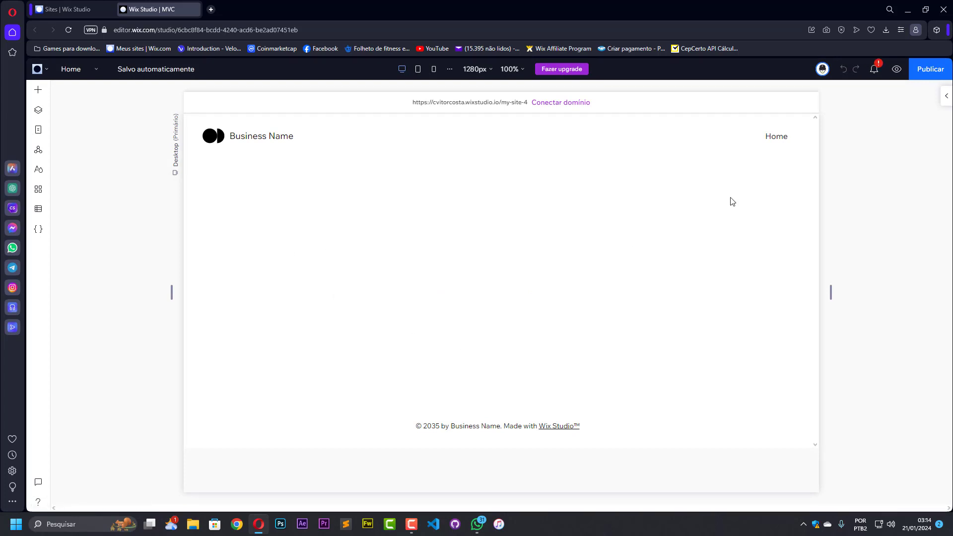
# Inspect the settings of the header's horizontal menu and the empty section below it
pyautogui.click(661, 158)
pyautogui.click(772, 136)
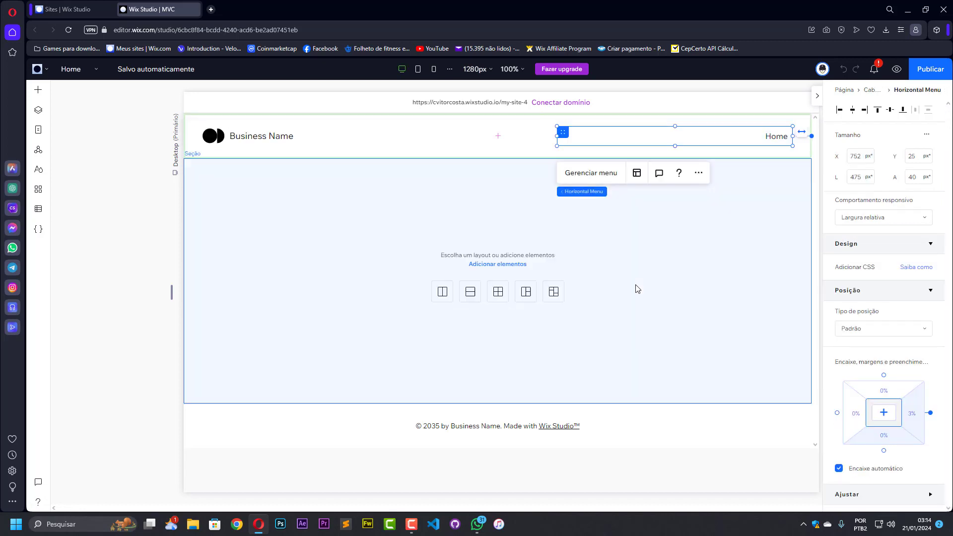
pyautogui.click(322, 231)
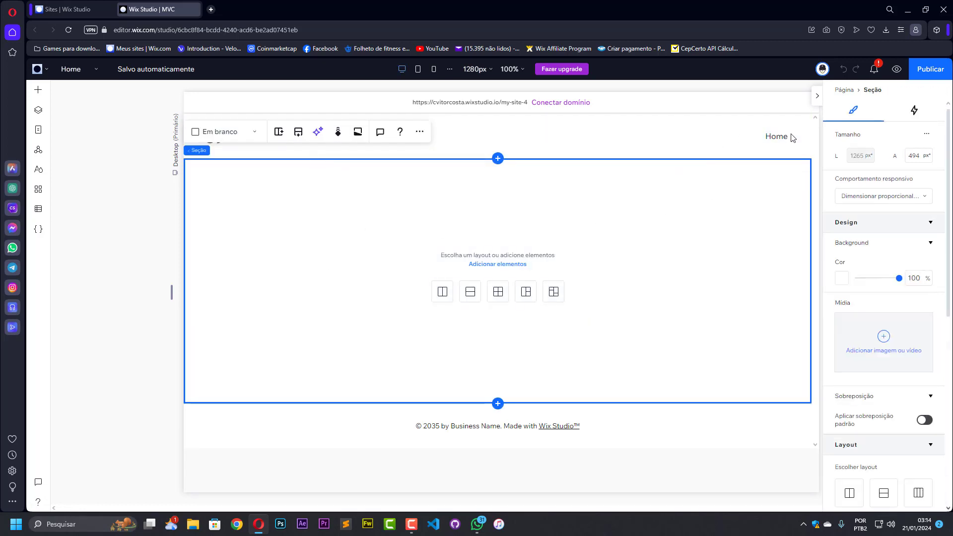
pyautogui.click(557, 133)
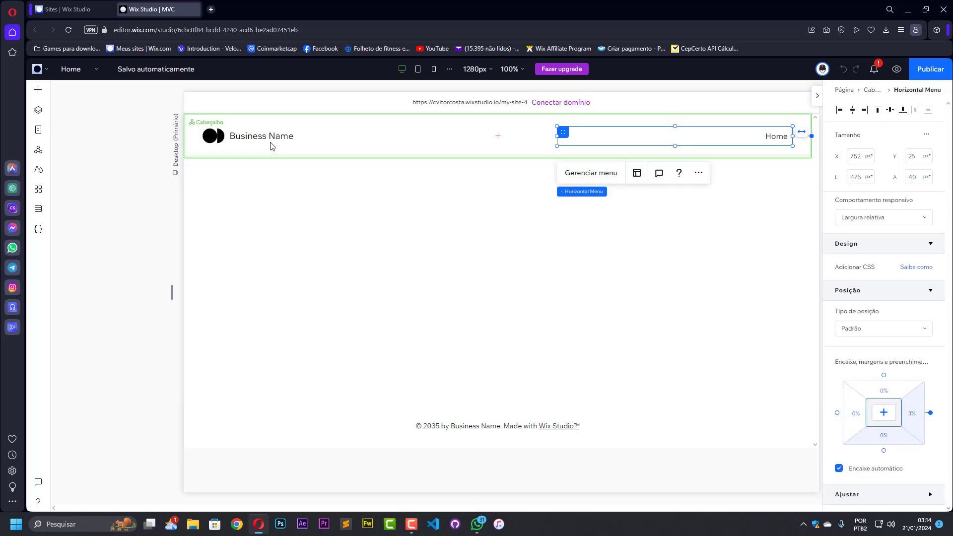
# Replace the header's business name text with "Curso de programação"
pyautogui.click(271, 137)
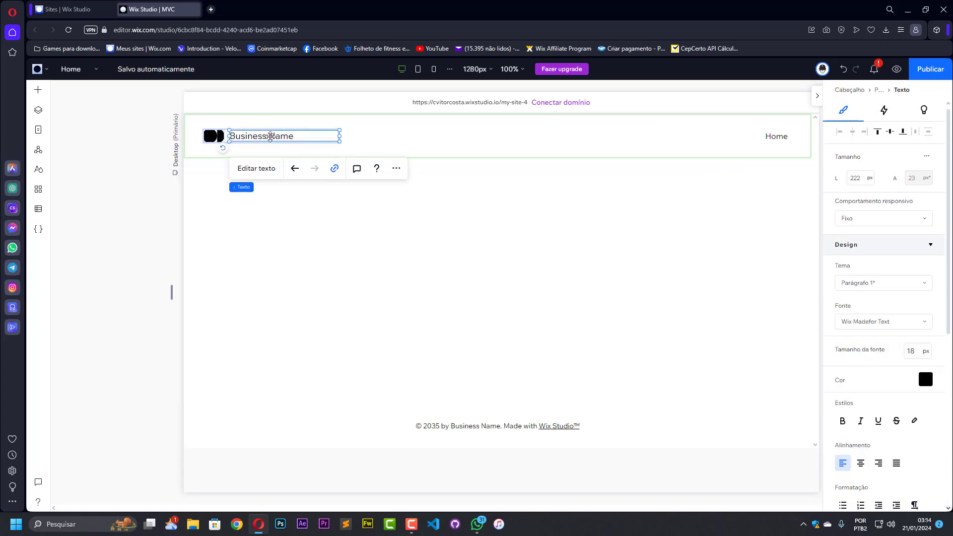
pyautogui.doubleClick(271, 136)
pyautogui.write('Curso ')
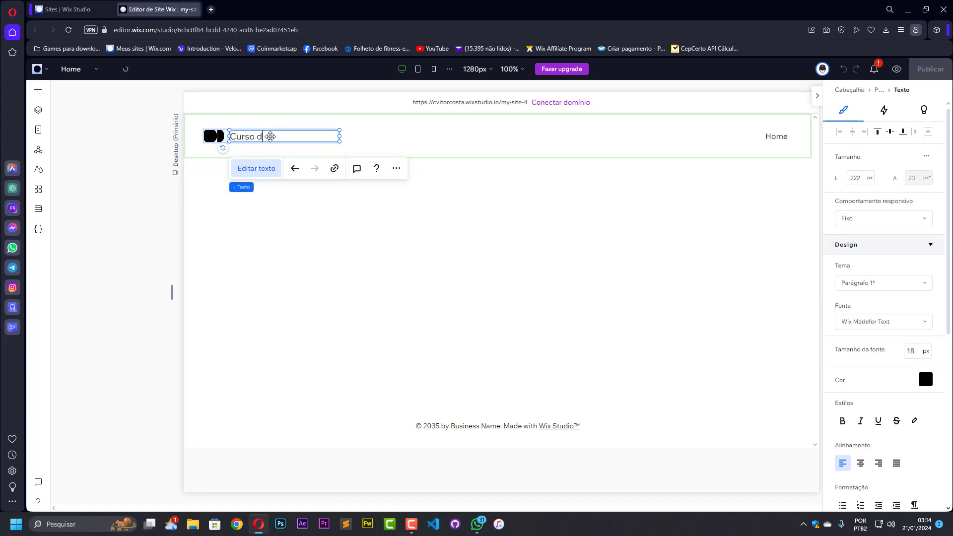
pyautogui.write('de programa')
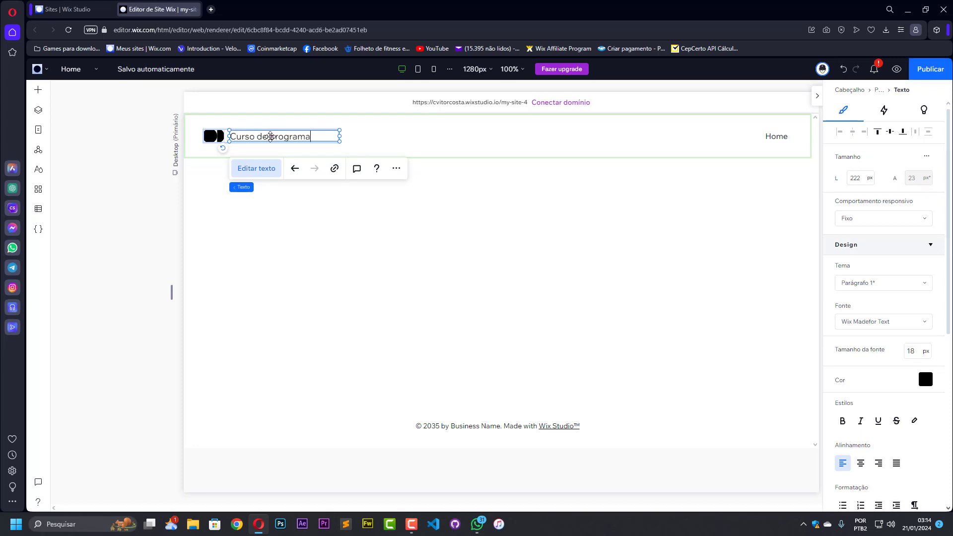
pyautogui.write('ção')
pyautogui.click(426, 290)
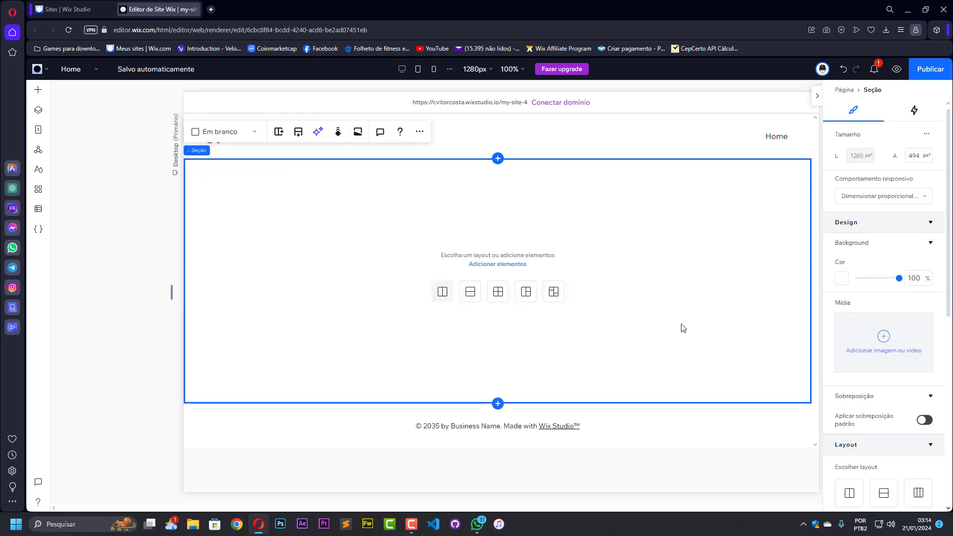
# Switch through the tablet view to the mobile view and stretch the empty section to about 463 px high
pyautogui.click(818, 100)
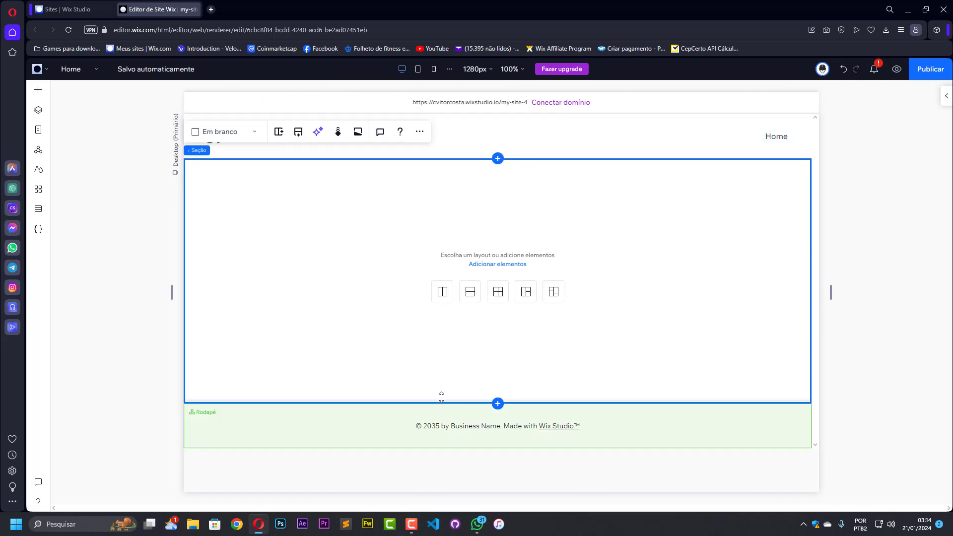
pyautogui.click(418, 70)
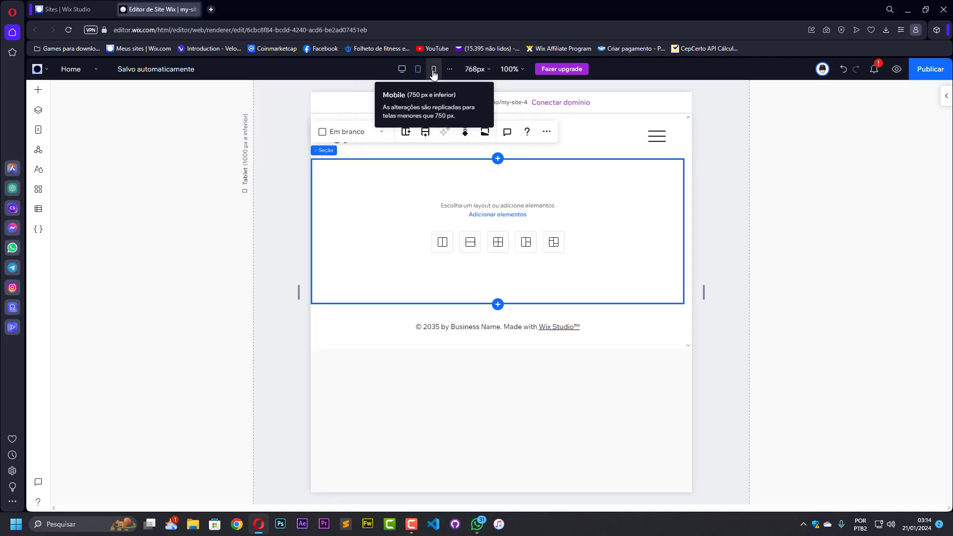
pyautogui.click(434, 69)
pyautogui.moveTo(517, 230); pyautogui.dragTo(516, 387)
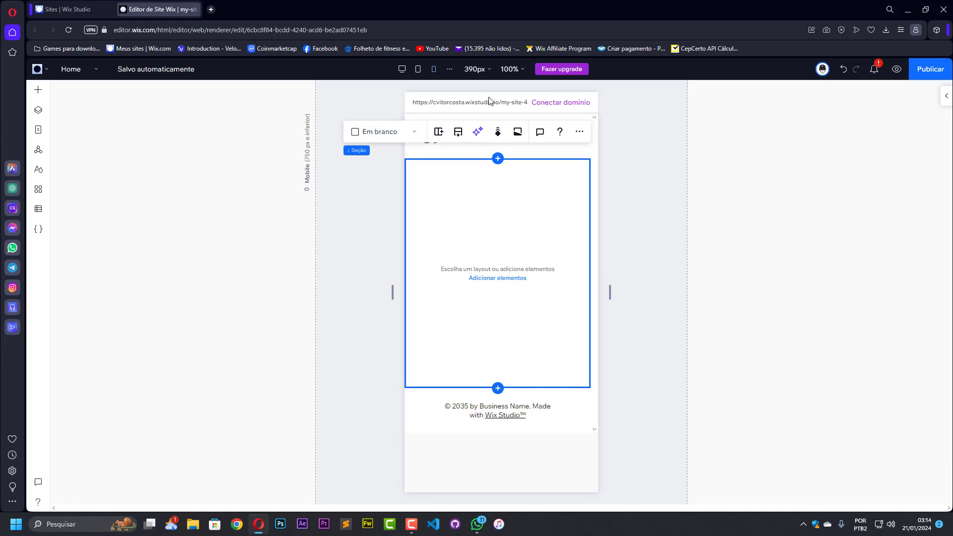
# Review the size settings of the section and the design and interaction settings of the page
pyautogui.click(947, 95)
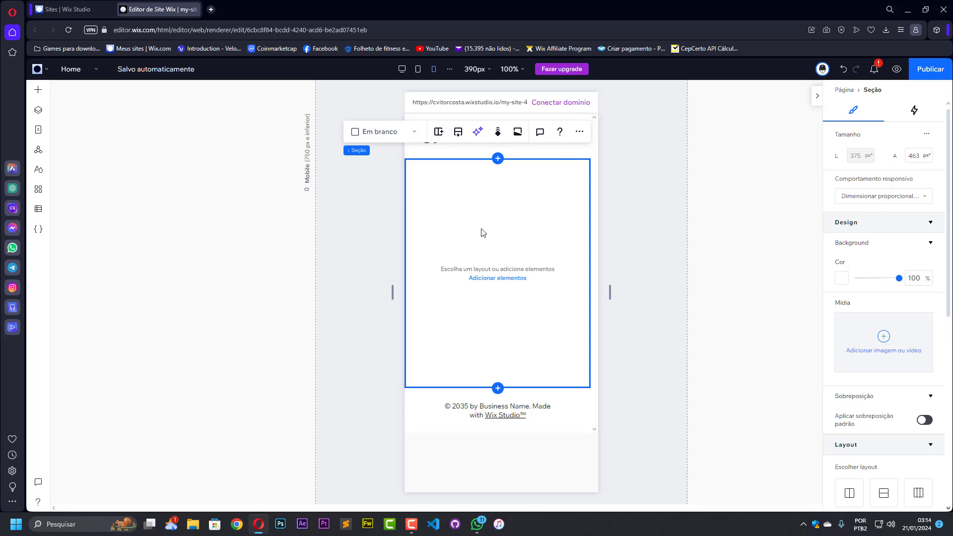
pyautogui.click(630, 191)
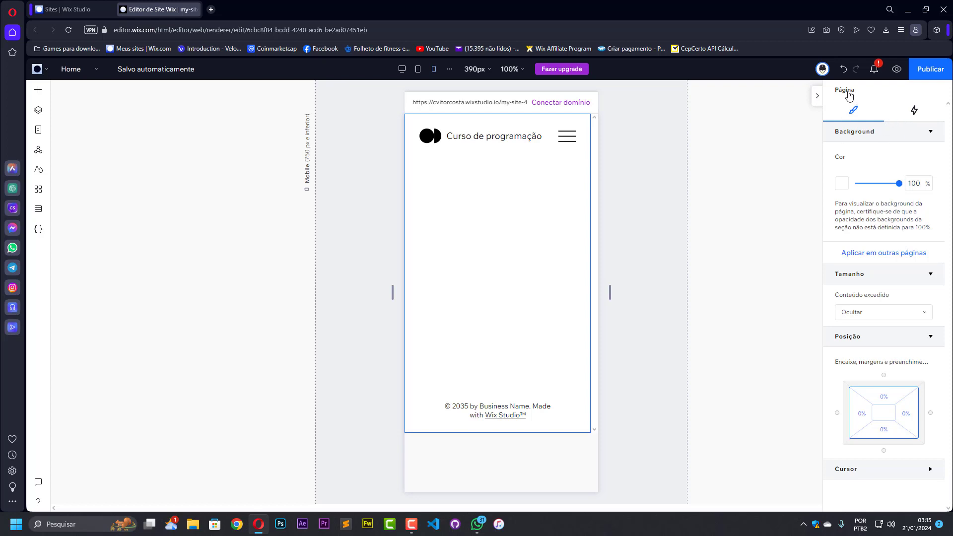
pyautogui.click(913, 111)
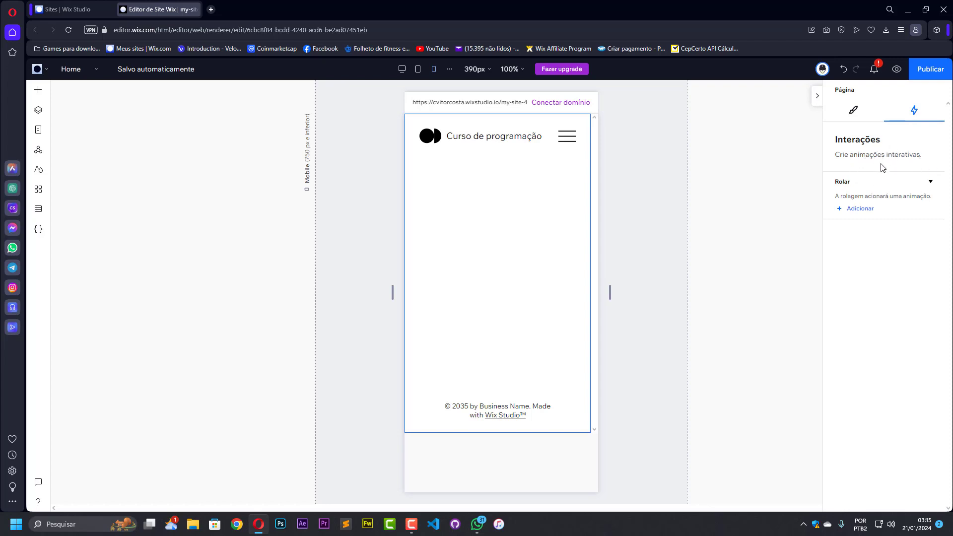
pyautogui.click(853, 111)
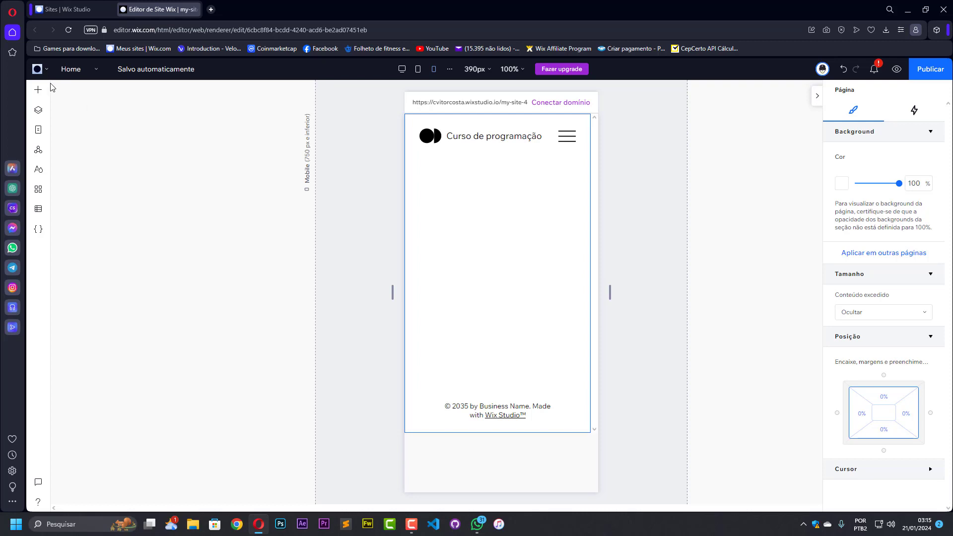
# Look over the addable elements and the page's layers, expanding the header layer
pyautogui.click(37, 92)
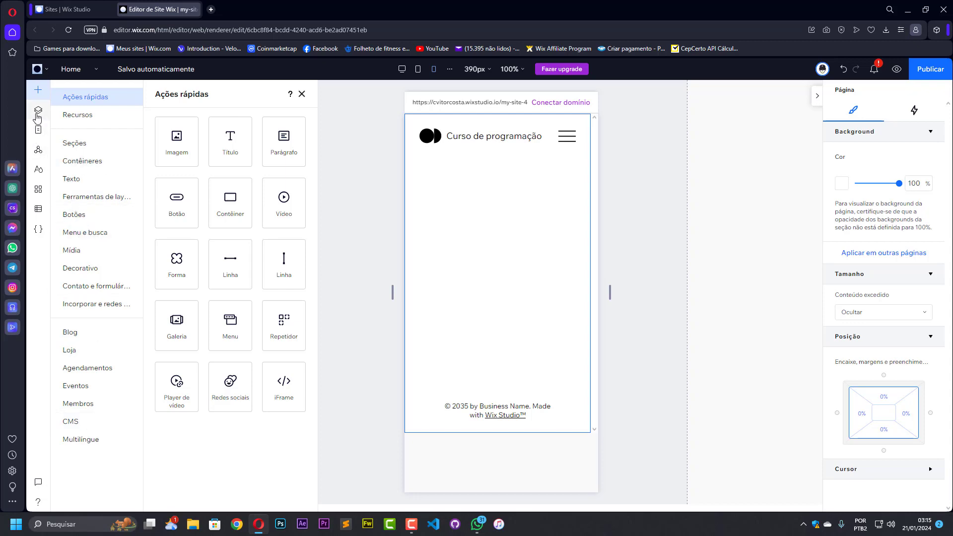
pyautogui.click(37, 116)
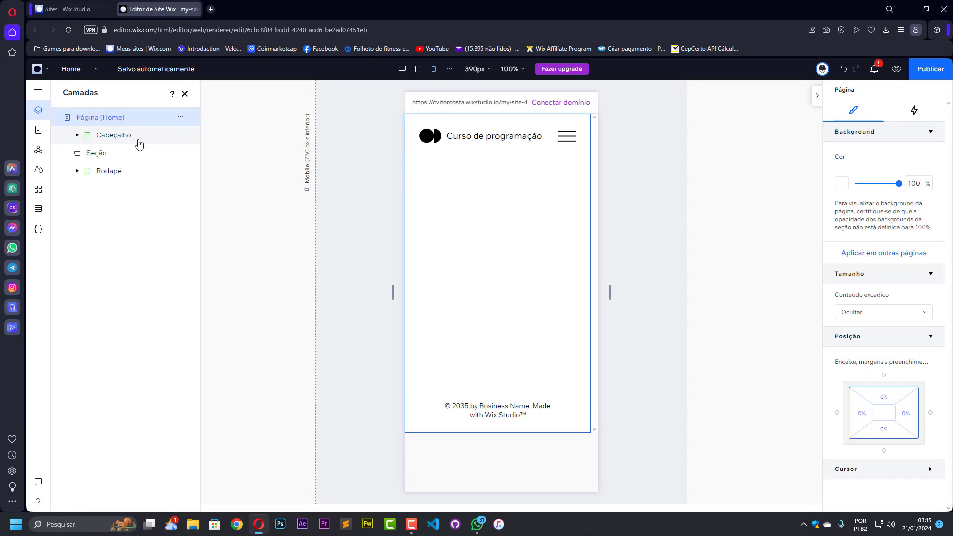
pyautogui.click(77, 135)
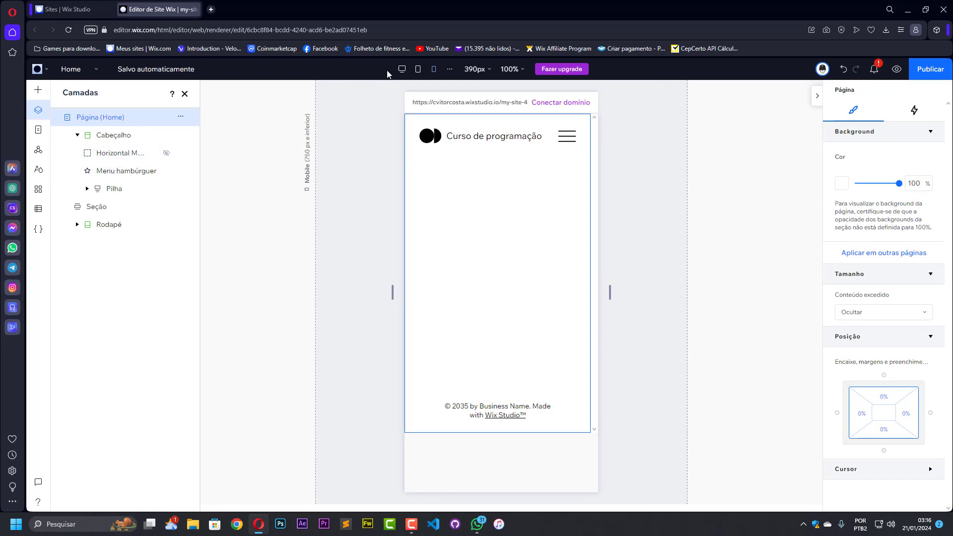
# Return to the desktop view and inspect the header, horizontal menu and hamburger menu layers
pyautogui.click(402, 69)
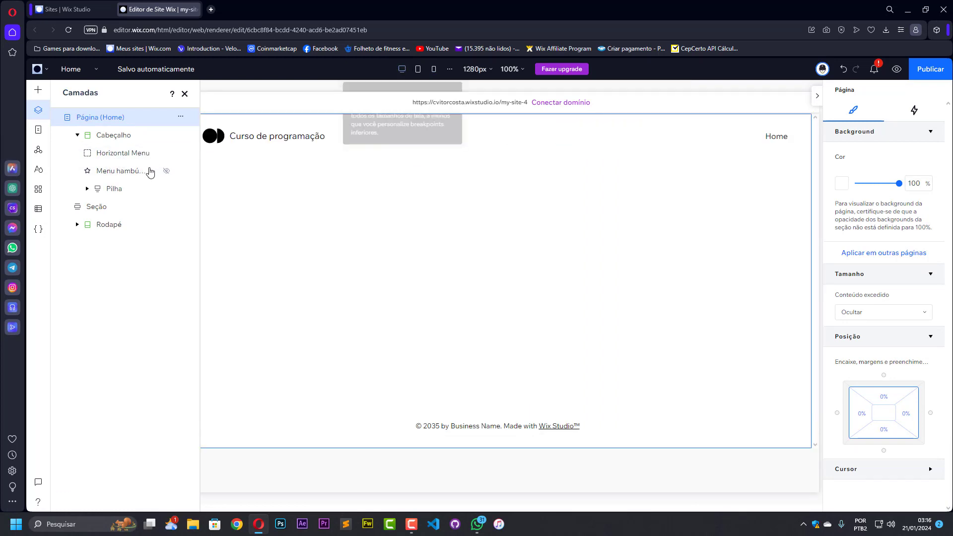
pyautogui.click(115, 135)
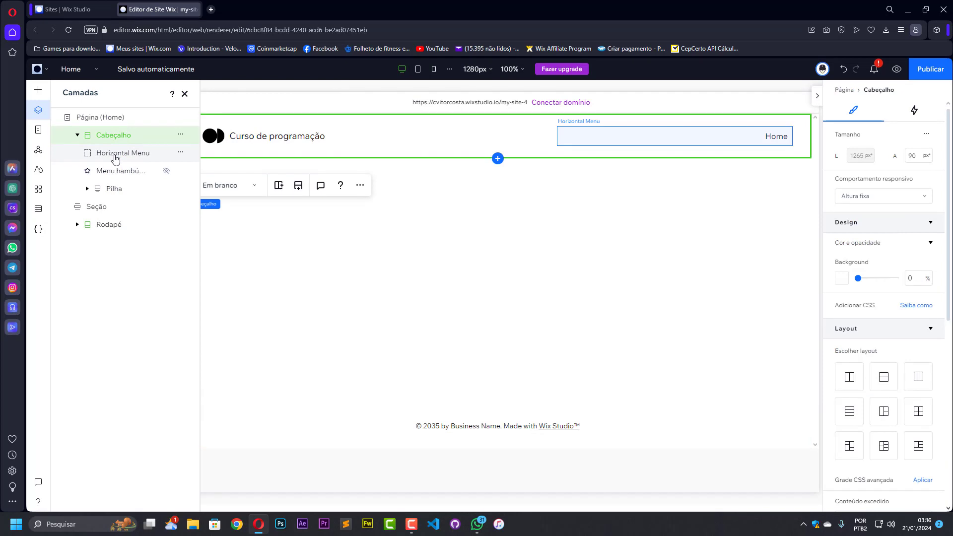
pyautogui.click(115, 155)
pyautogui.click(121, 174)
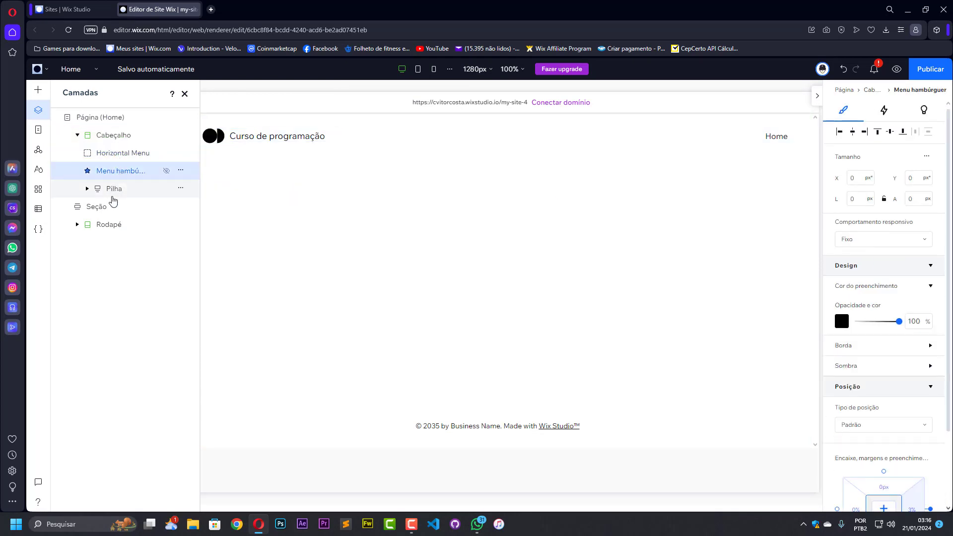
# Expand the stack layer and the footer layer, and select the footer's copyright text
pyautogui.click(87, 189)
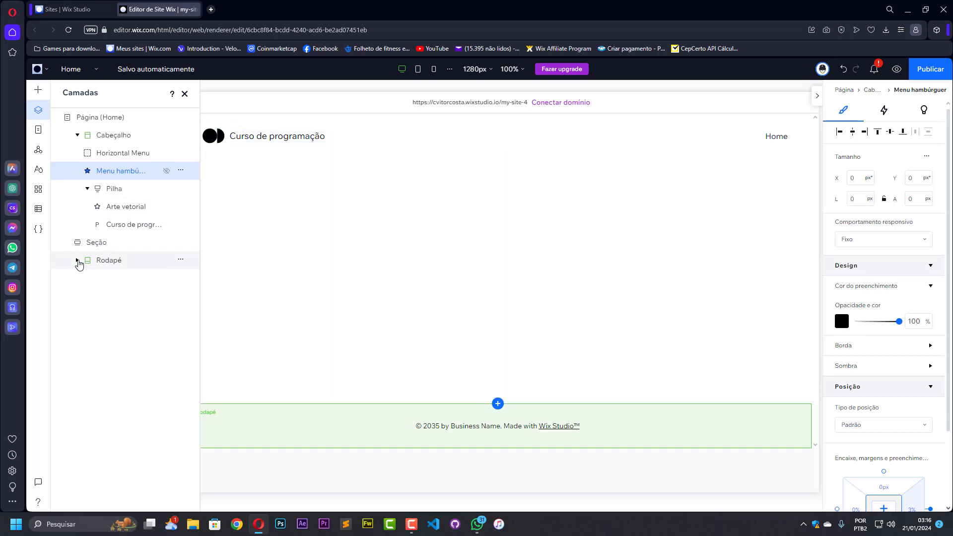
pyautogui.click(76, 260)
pyautogui.click(124, 280)
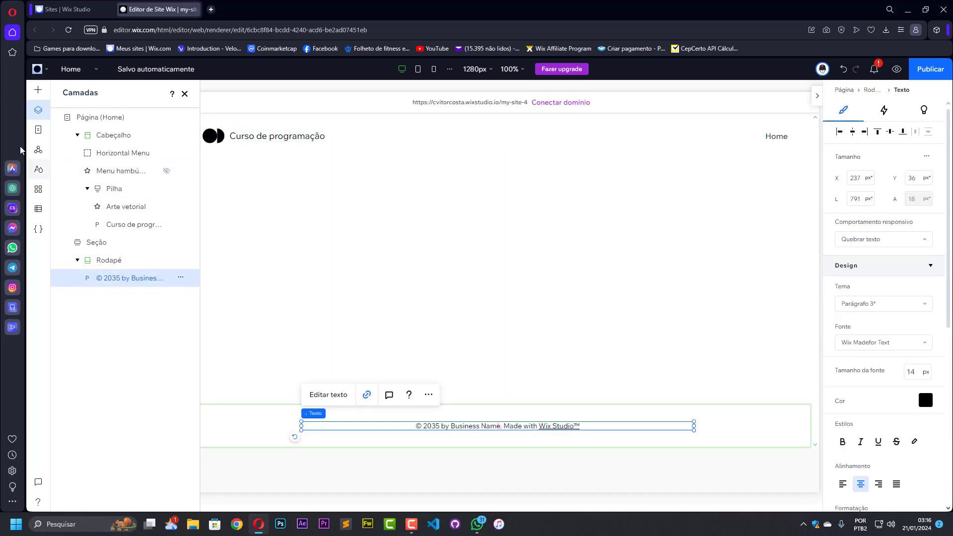
# Look over the site's pages and master sections, selecting the default header
pyautogui.click(38, 133)
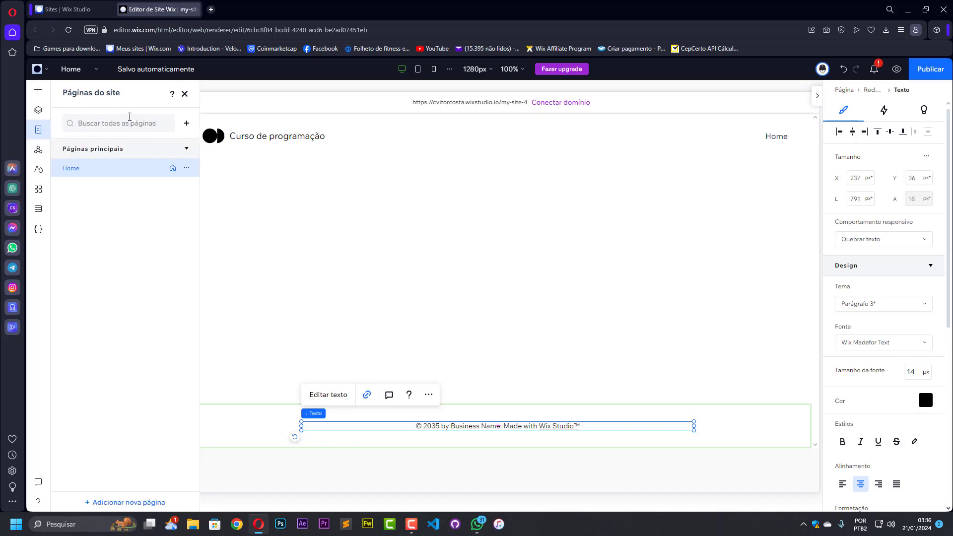
pyautogui.click(38, 149)
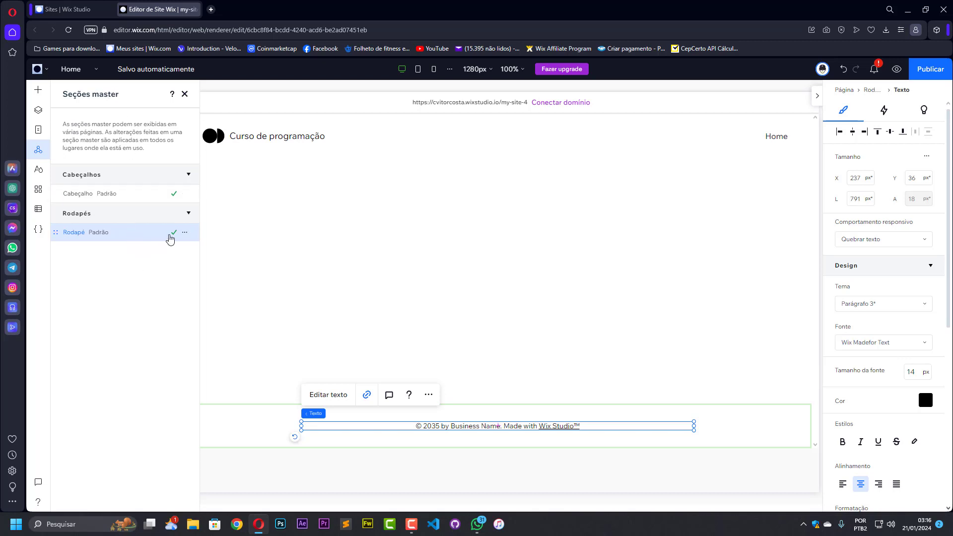
pyautogui.click(134, 201)
pyautogui.click(188, 175)
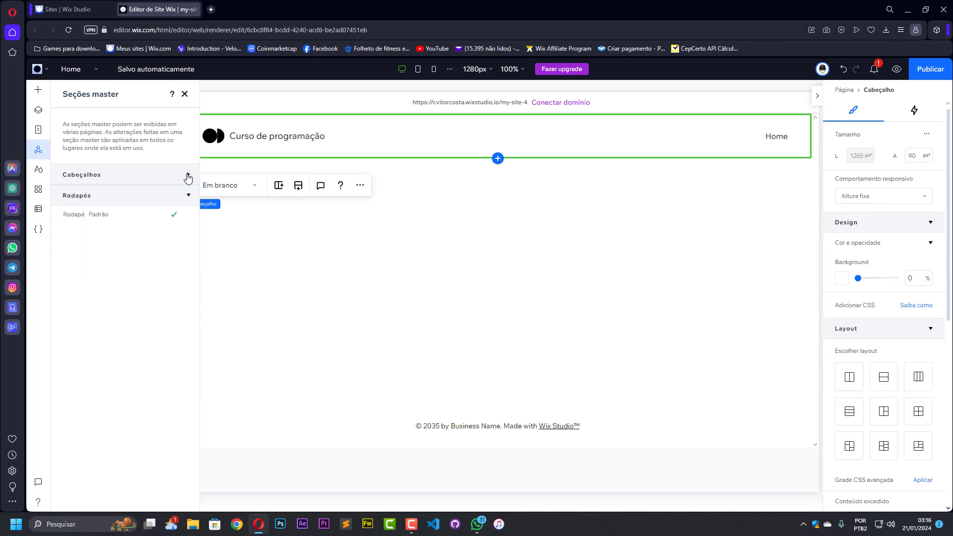
pyautogui.click(188, 176)
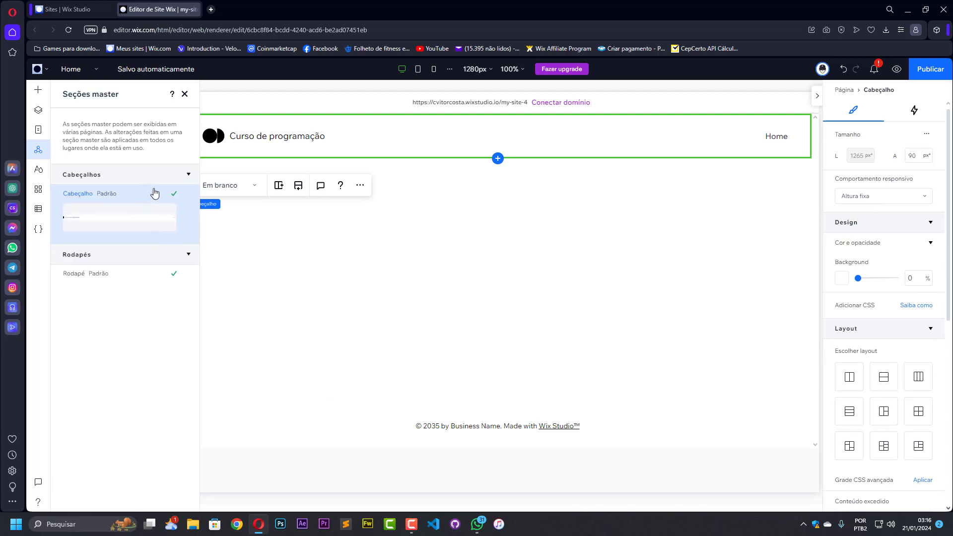
# Review the actions available for the default header and default footer master sections
pyautogui.click(185, 196)
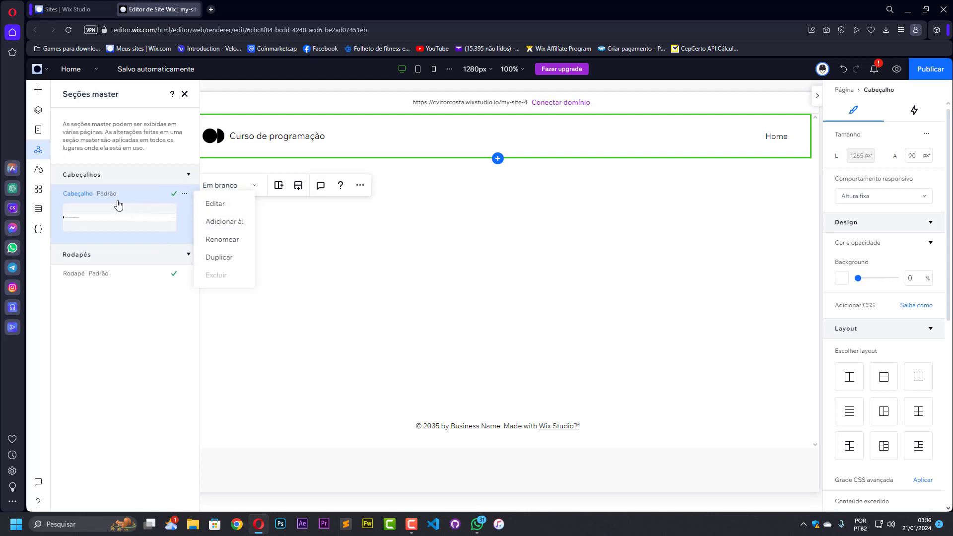
pyautogui.click(152, 180)
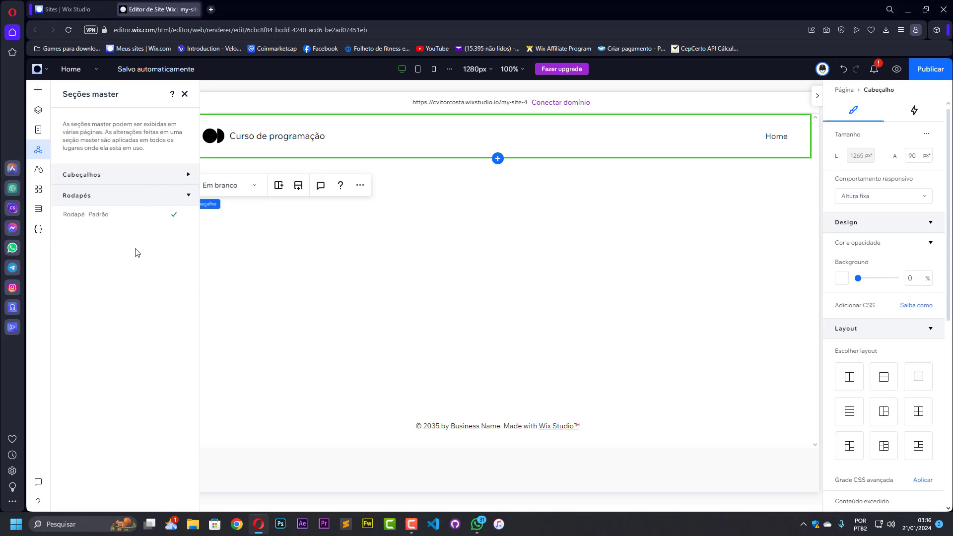
pyautogui.click(186, 215)
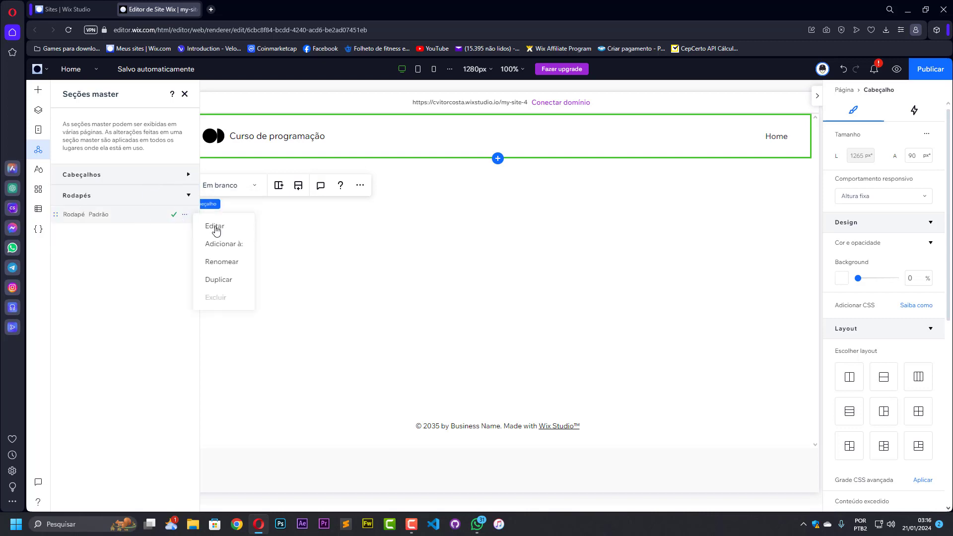
pyautogui.click(83, 270)
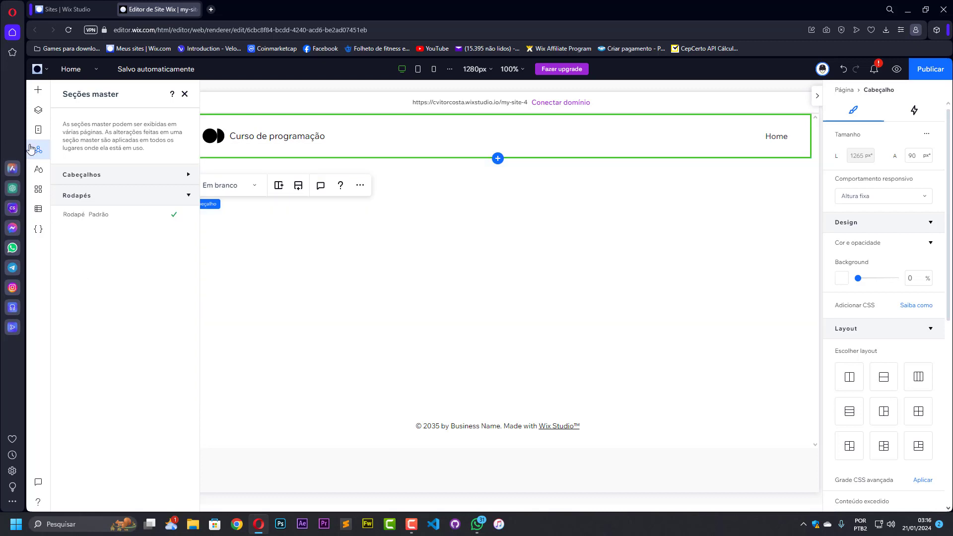
# Review the site's typography styles, color styles and page transition options
pyautogui.click(39, 169)
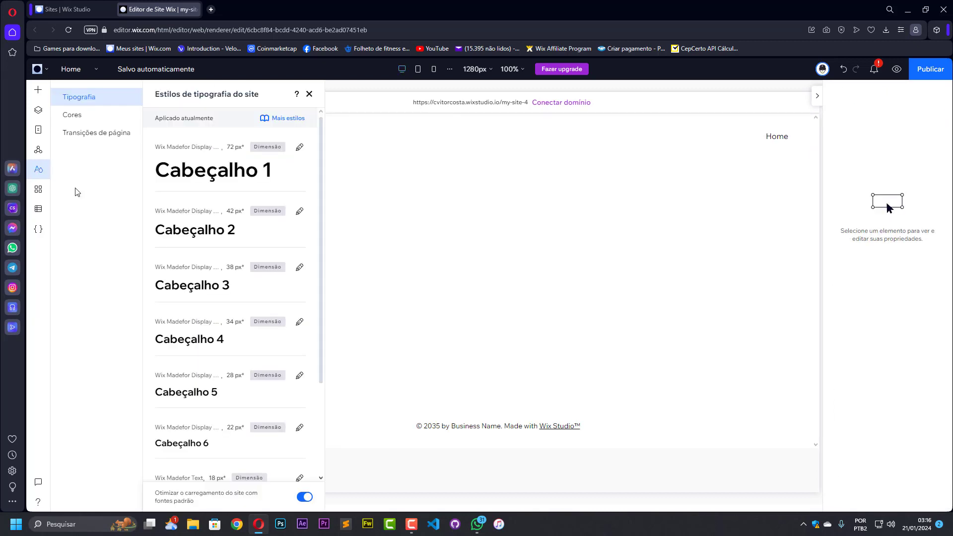
pyautogui.scroll(-2, 258, 258)
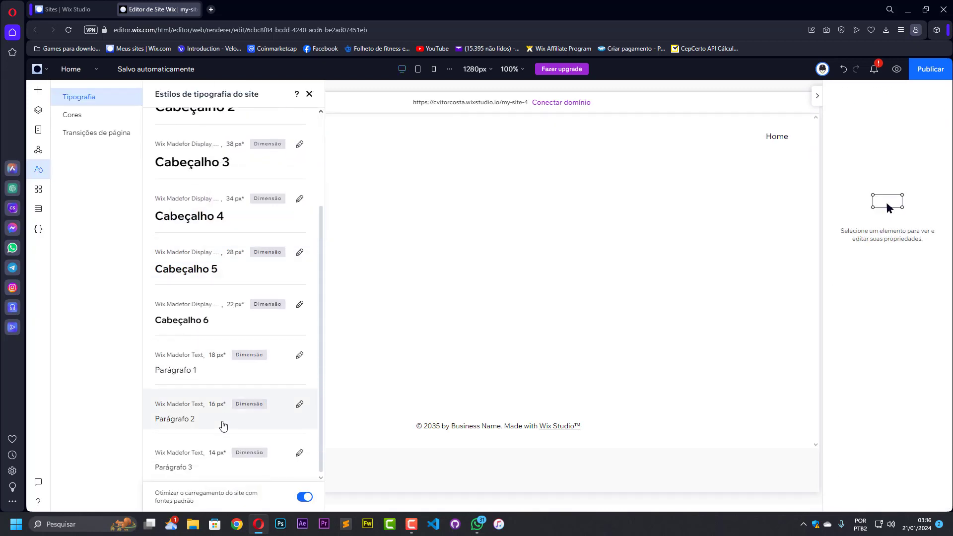
pyautogui.scroll(2, 213, 397)
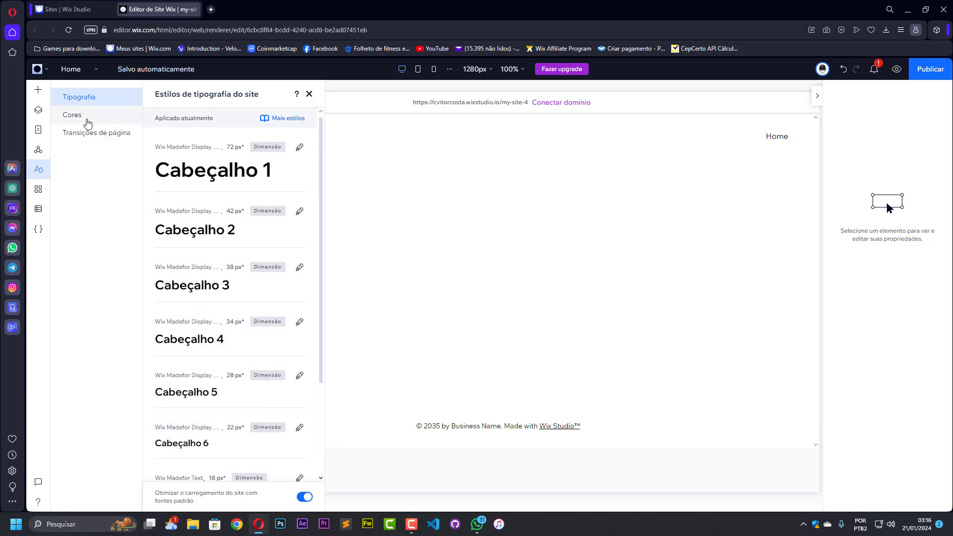
pyautogui.click(85, 119)
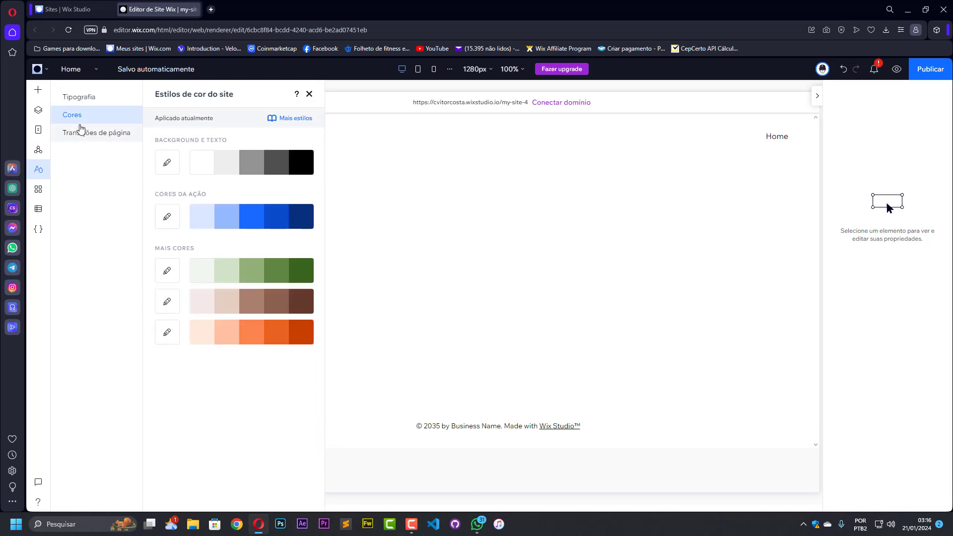
pyautogui.click(78, 132)
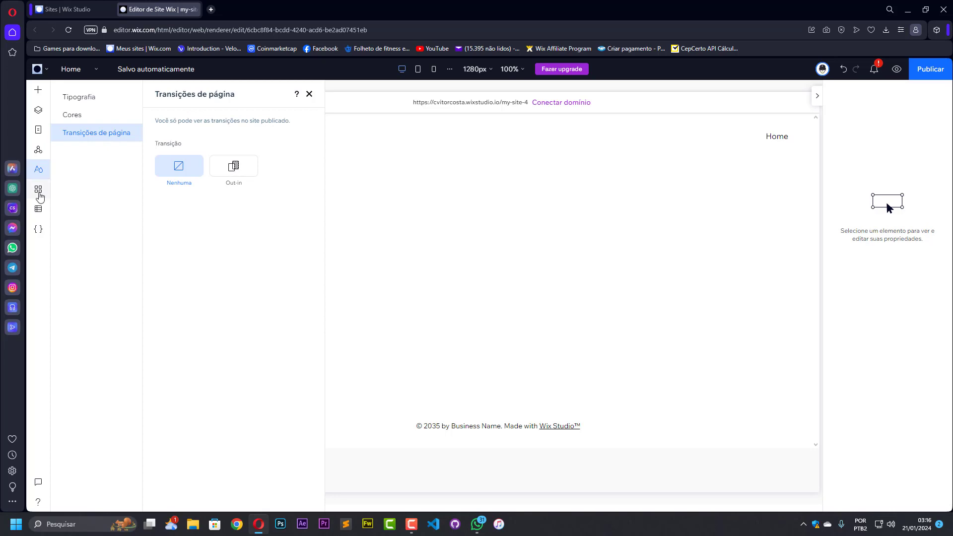
# Look over the app manager, the App Market, the custom apps and the CMS introduction
pyautogui.click(38, 189)
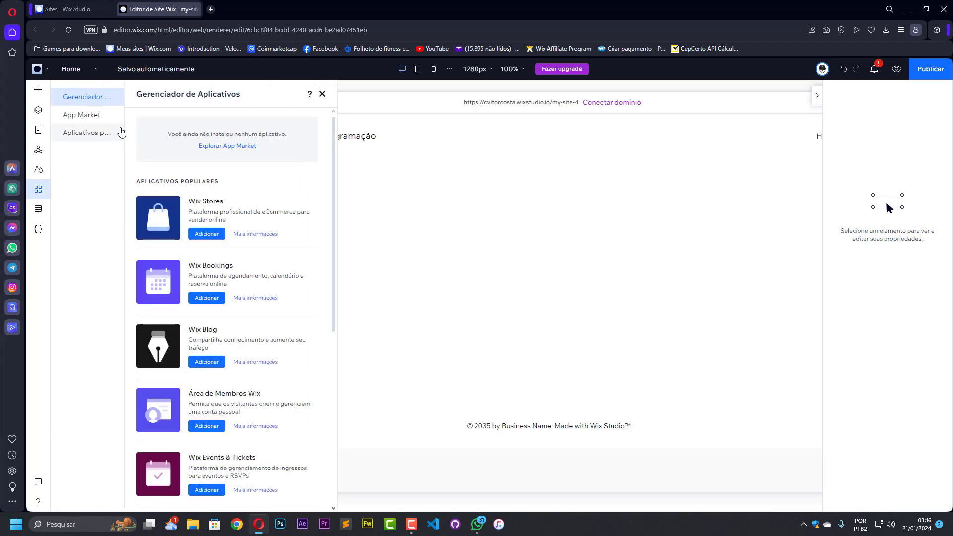
pyautogui.click(99, 117)
pyautogui.click(95, 137)
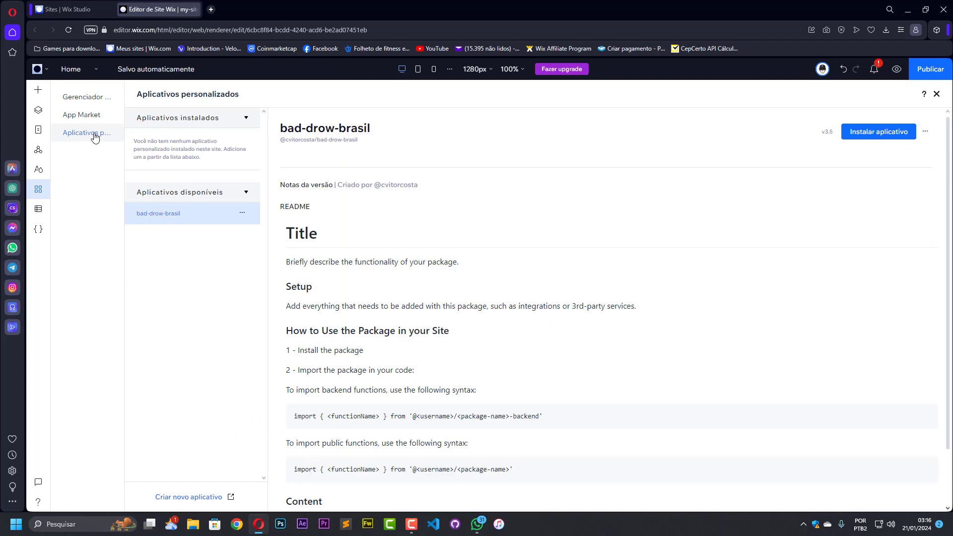
pyautogui.click(38, 210)
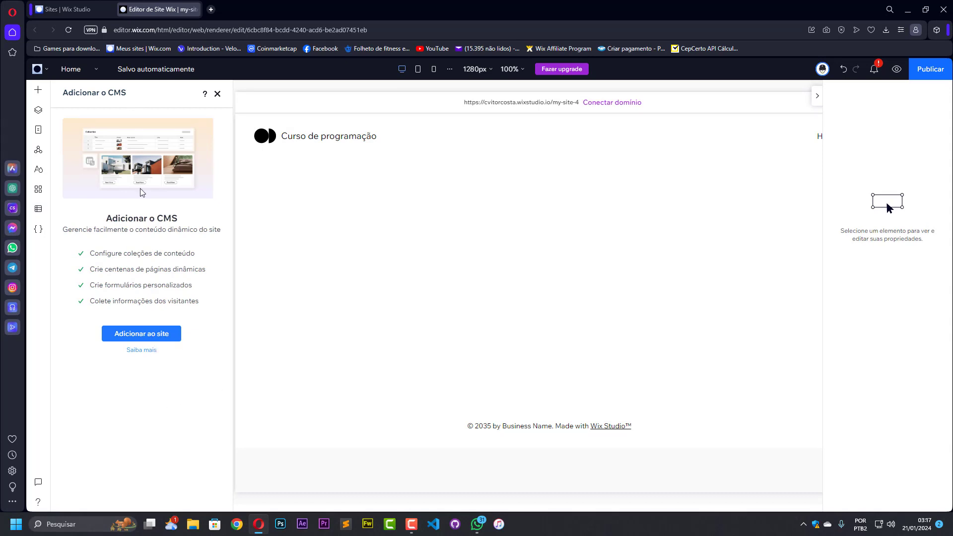
# Enable coding for the site to bring up the page code editor
pyautogui.click(39, 233)
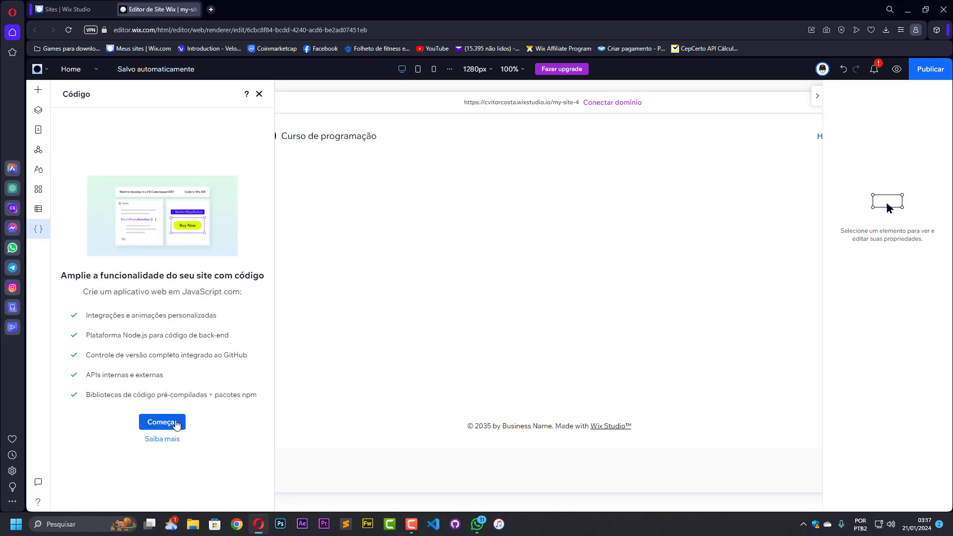
pyautogui.click(174, 424)
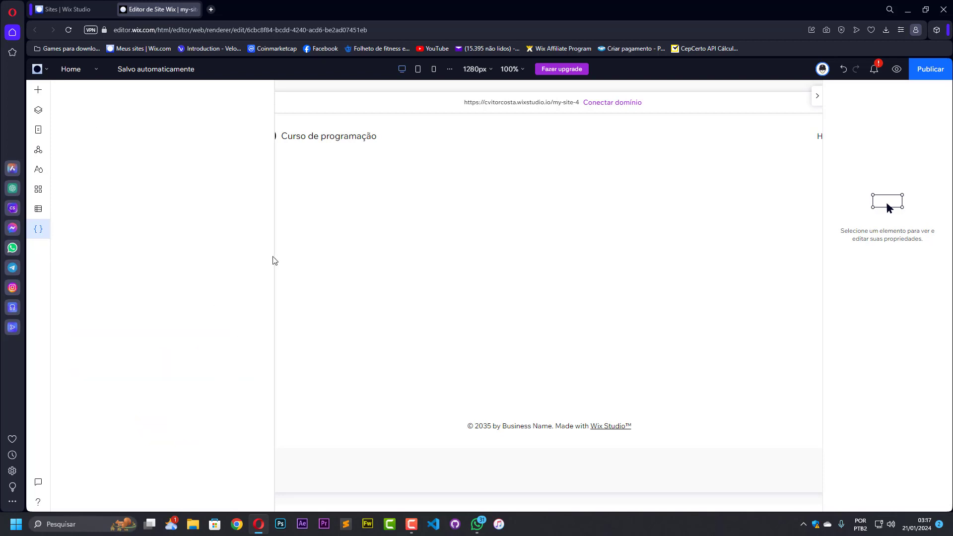
pyautogui.moveTo(276, 256); pyautogui.dragTo(354, 267)
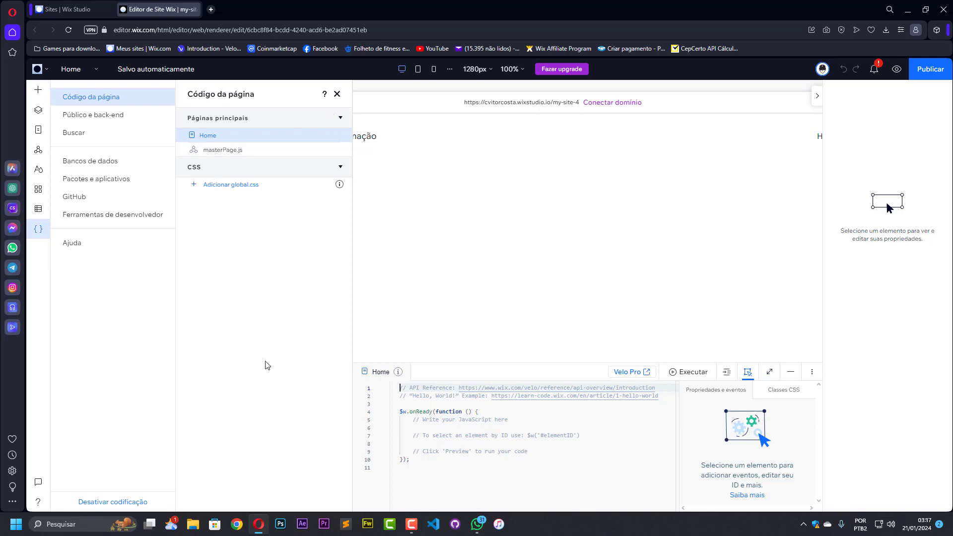
# Examine the starter comments inside the Home page's onReady function
pyautogui.click(546, 435)
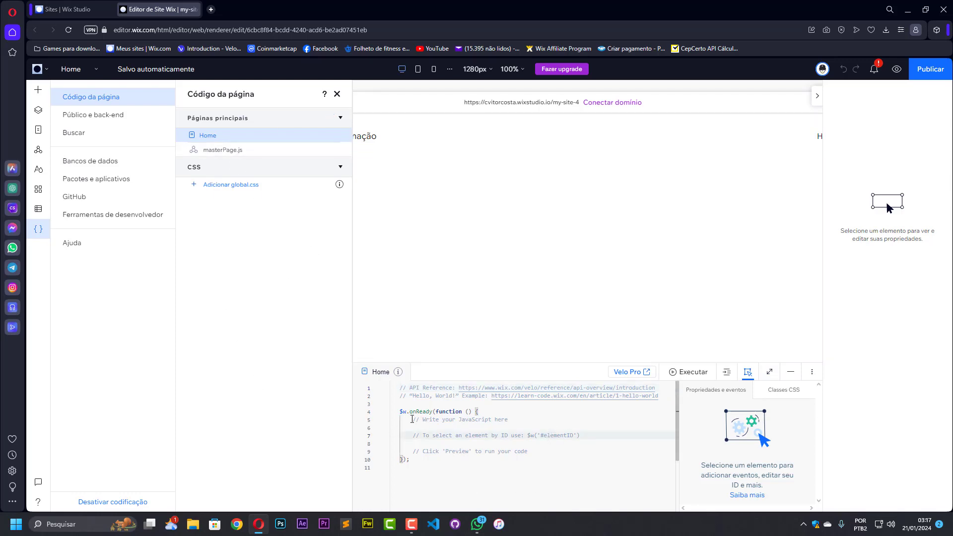
pyautogui.moveTo(412, 419); pyautogui.dragTo(571, 444)
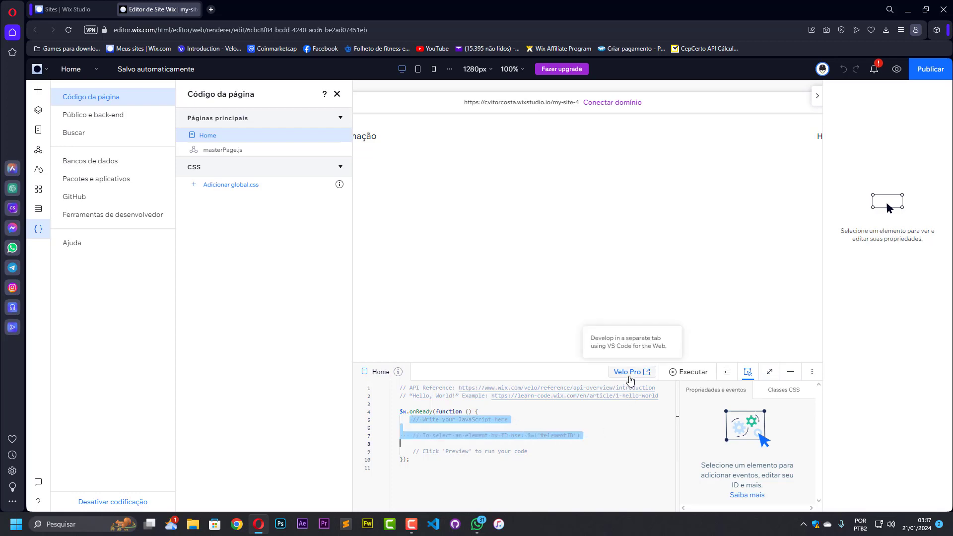
pyautogui.moveTo(412, 420); pyautogui.dragTo(569, 449)
pyautogui.click(558, 468)
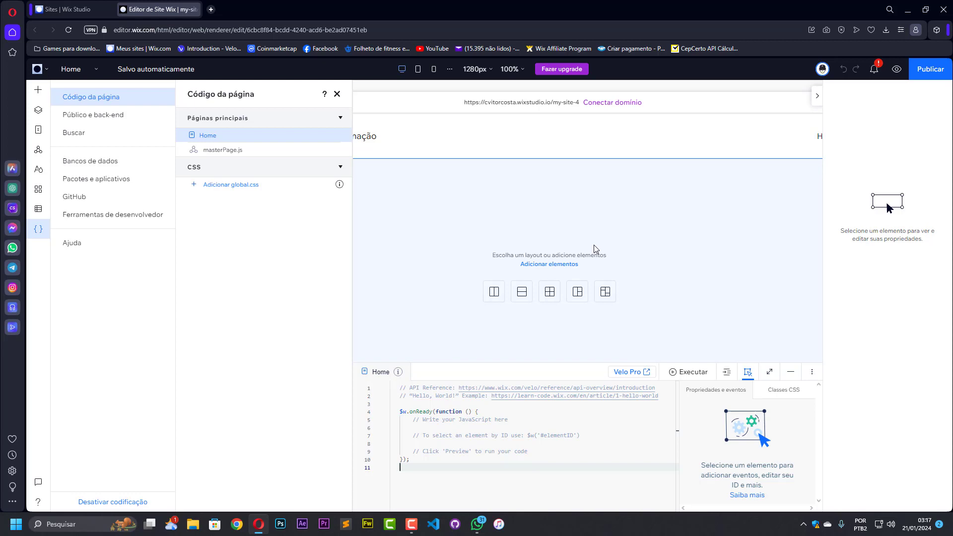
# Open masterPage.js and inspect its starter code along with the header's code properties
pyautogui.click(243, 150)
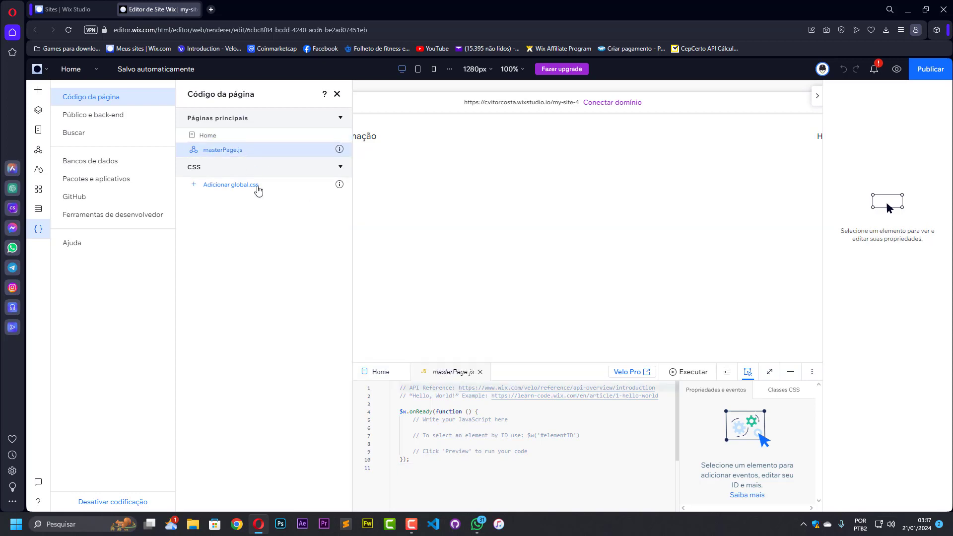
pyautogui.click(507, 435)
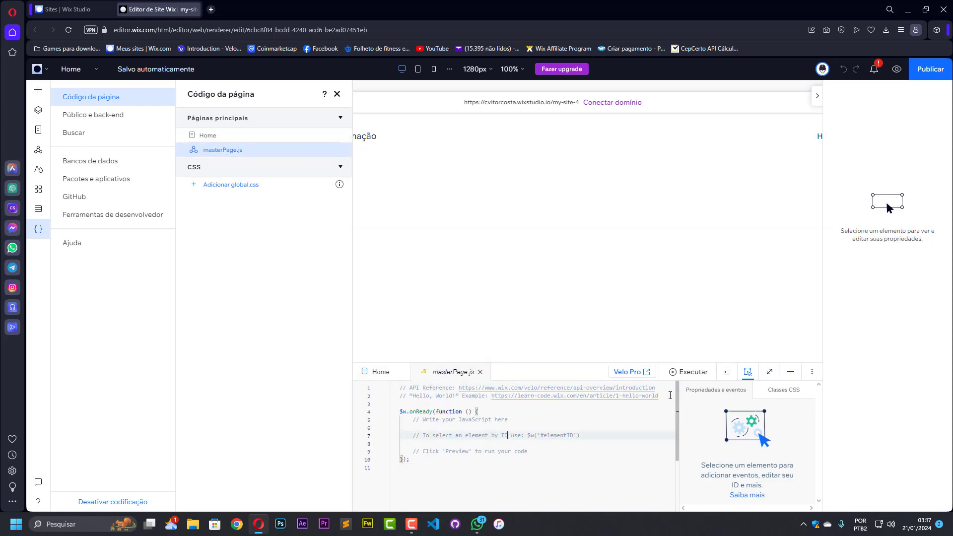
pyautogui.moveTo(670, 395); pyautogui.dragTo(398, 373)
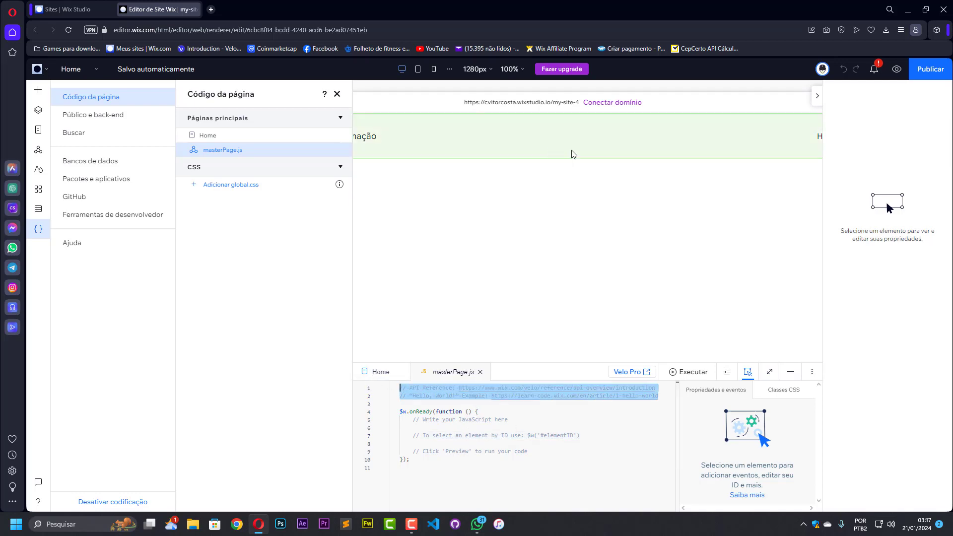
pyautogui.click(630, 147)
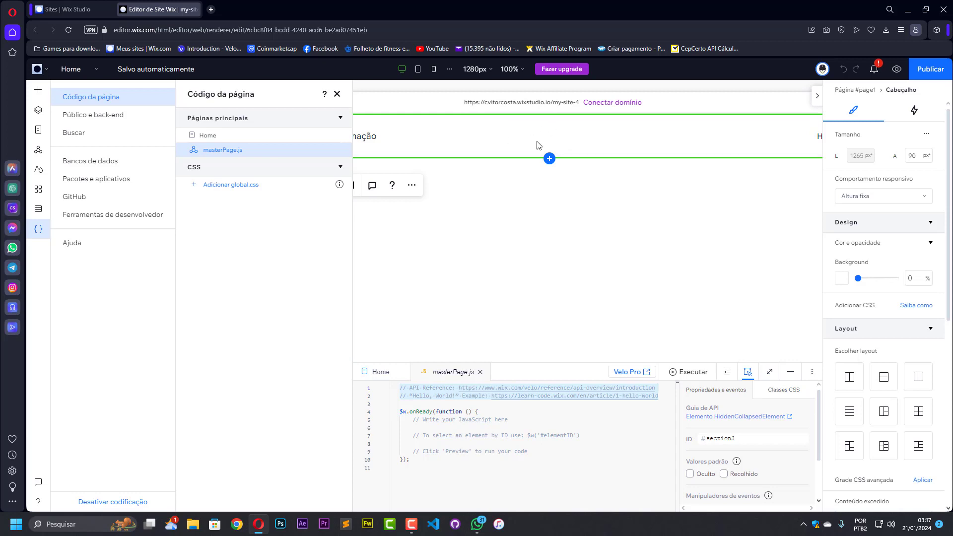
pyautogui.click(483, 478)
# Return to the Home page code and highlight the comments in the onReady function body
pyautogui.click(380, 371)
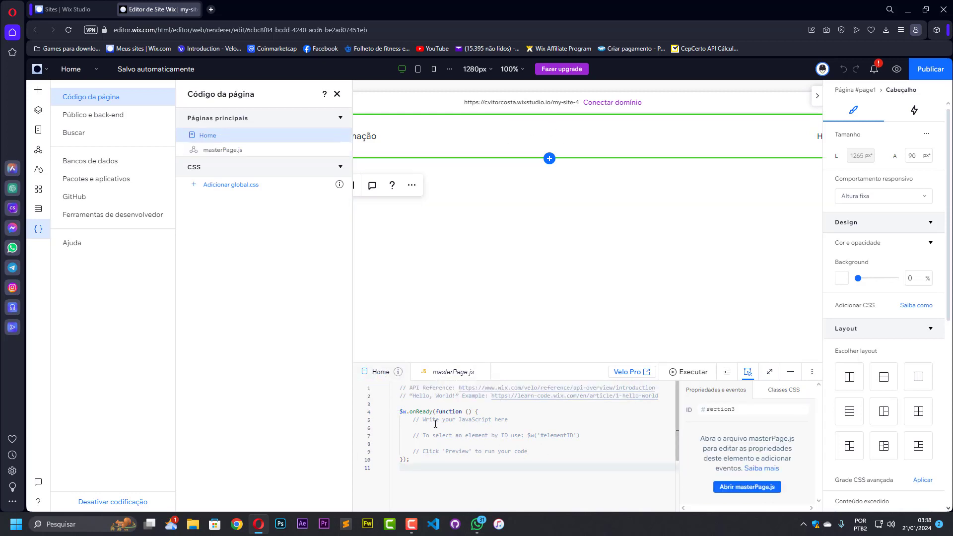
pyautogui.moveTo(410, 421); pyautogui.dragTo(590, 454)
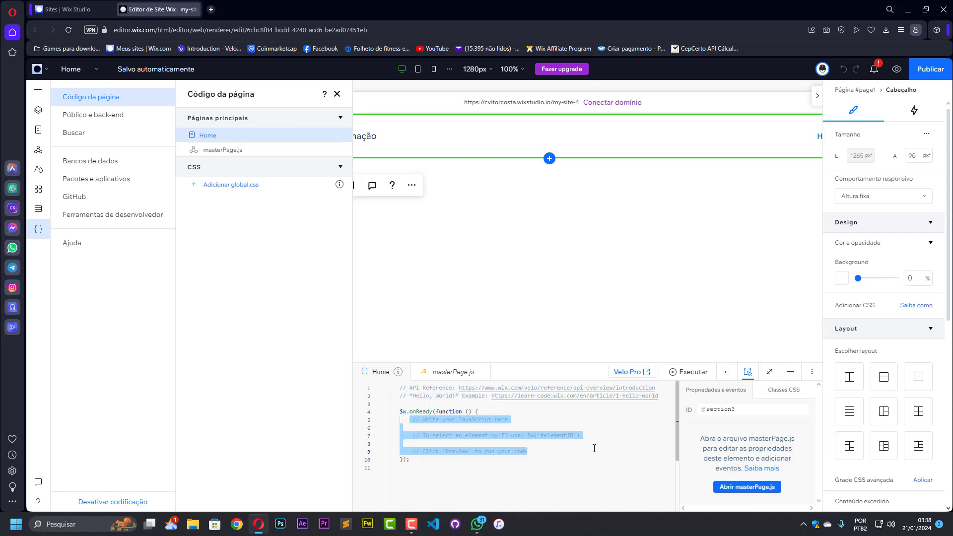
pyautogui.click(524, 435)
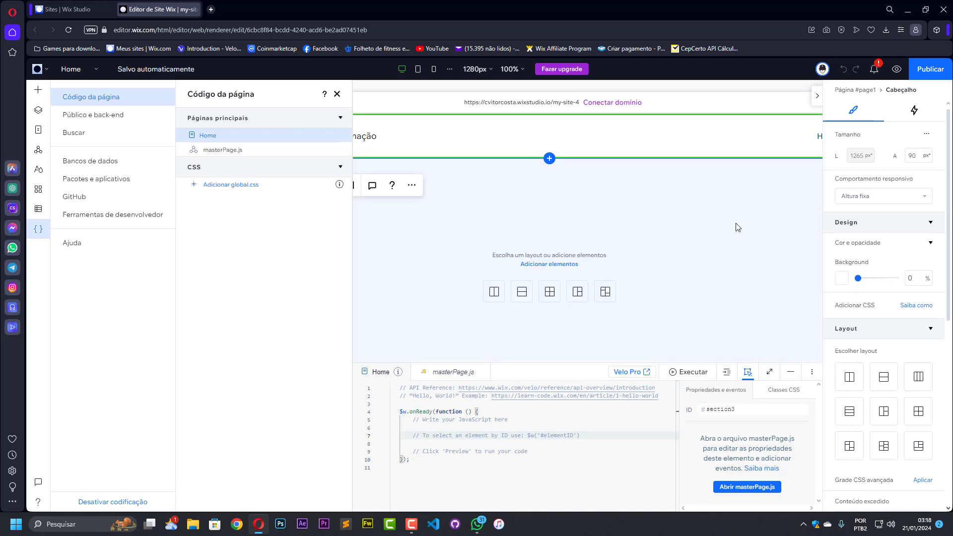
# Select the page's empty section to inspect its code properties, and highlight the $w selector in the Home code
pyautogui.click(513, 225)
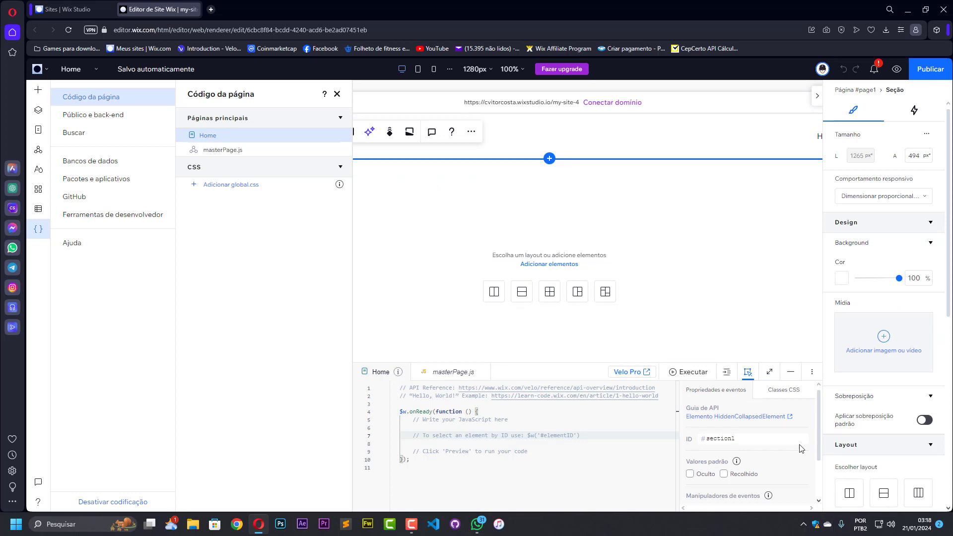
pyautogui.click(413, 461)
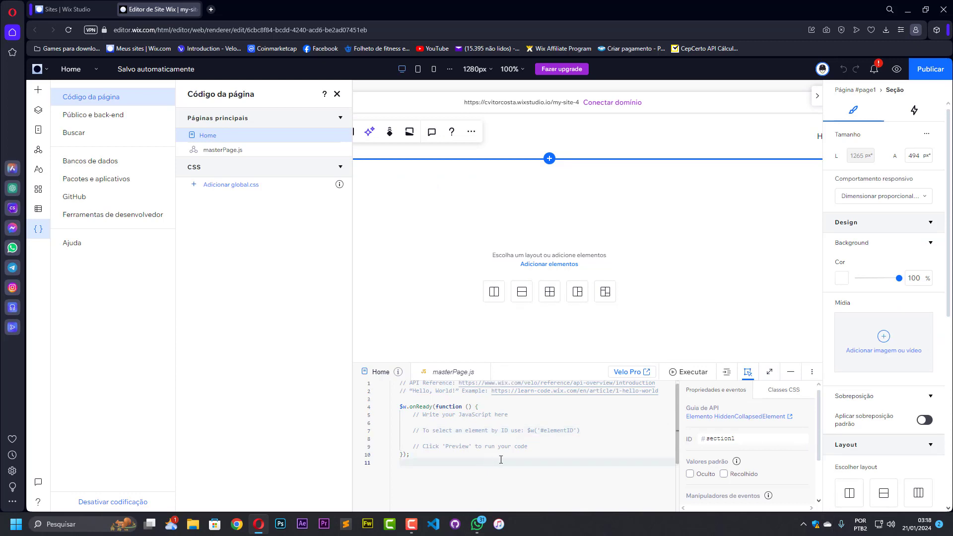
pyautogui.click(593, 446)
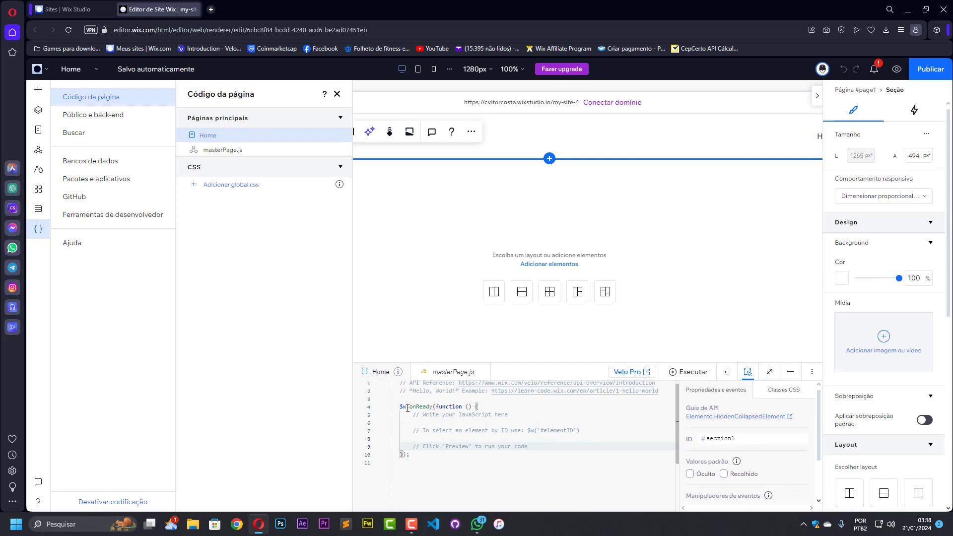
pyautogui.moveTo(407, 408)
pyautogui.mouseDown()
pyautogui.moveTo(478, 407)
pyautogui.moveTo(401, 405)
pyautogui.mouseUp()
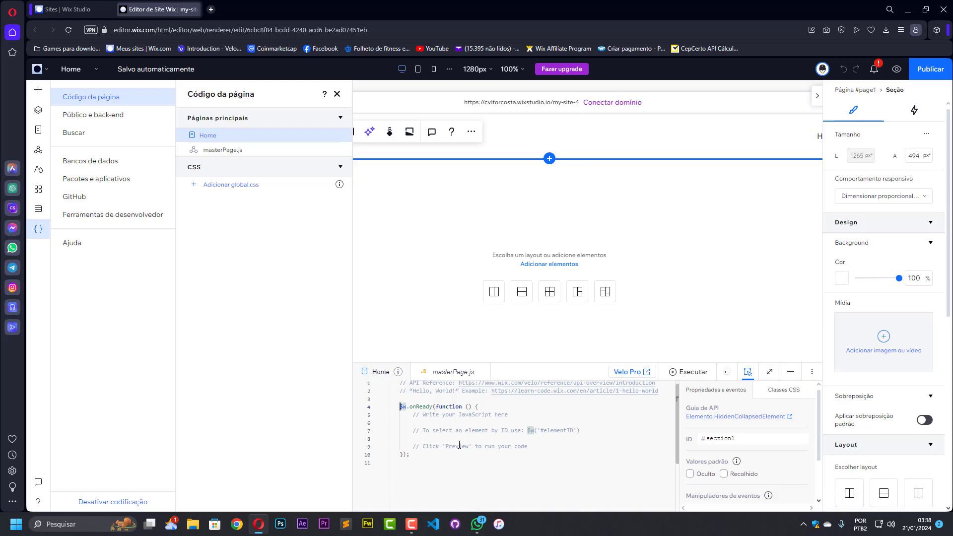
# Highlight the $w.onReady call and its function block in the Home page code to examine its structure
pyautogui.hotkey('ctrl', 'End')
pyautogui.moveTo(402, 407); pyautogui.dragTo(484, 451)
pyautogui.click(488, 408)
pyautogui.scroll(1, 489, 417)
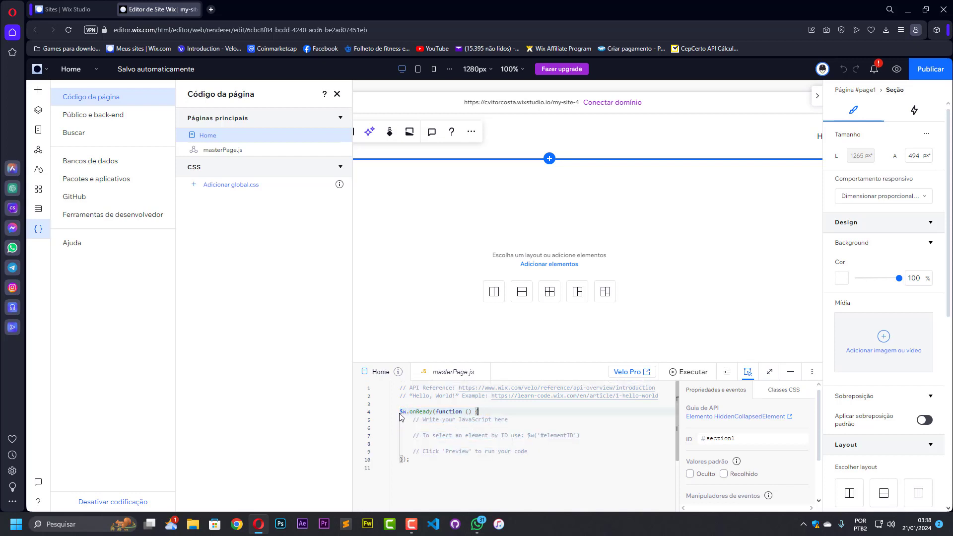
pyautogui.moveTo(400, 413); pyautogui.dragTo(408, 413)
pyautogui.moveTo(415, 412); pyautogui.dragTo(440, 411)
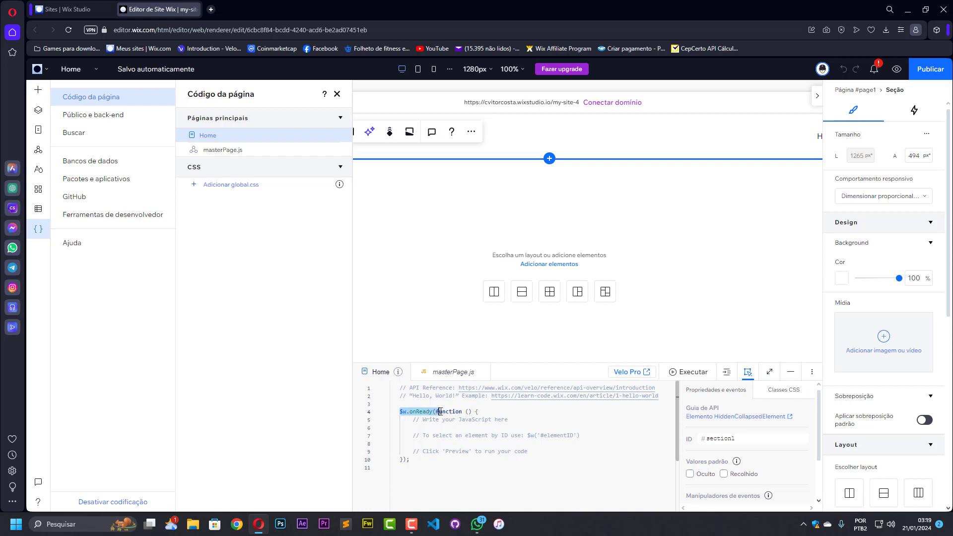
pyautogui.click(433, 449)
pyautogui.click(416, 427)
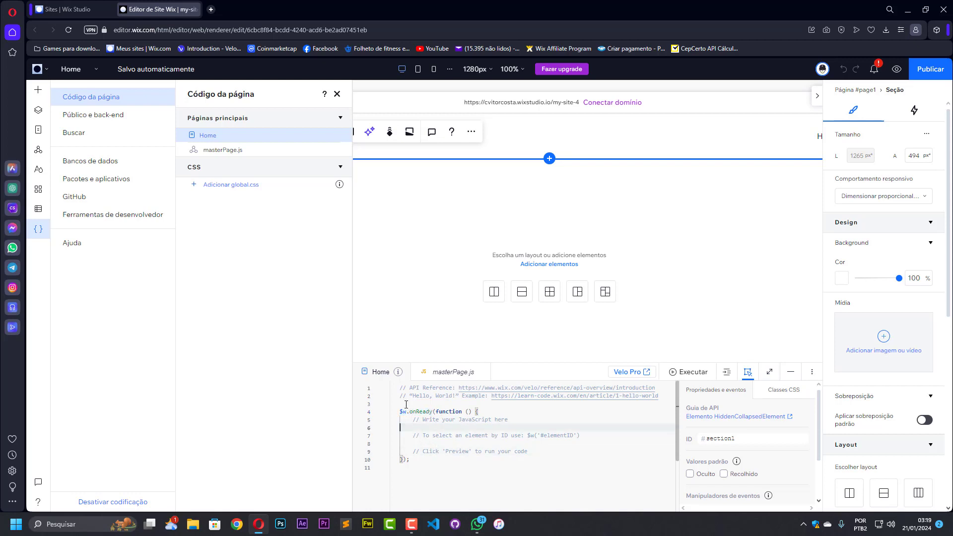
pyautogui.moveTo(402, 411); pyautogui.dragTo(430, 412)
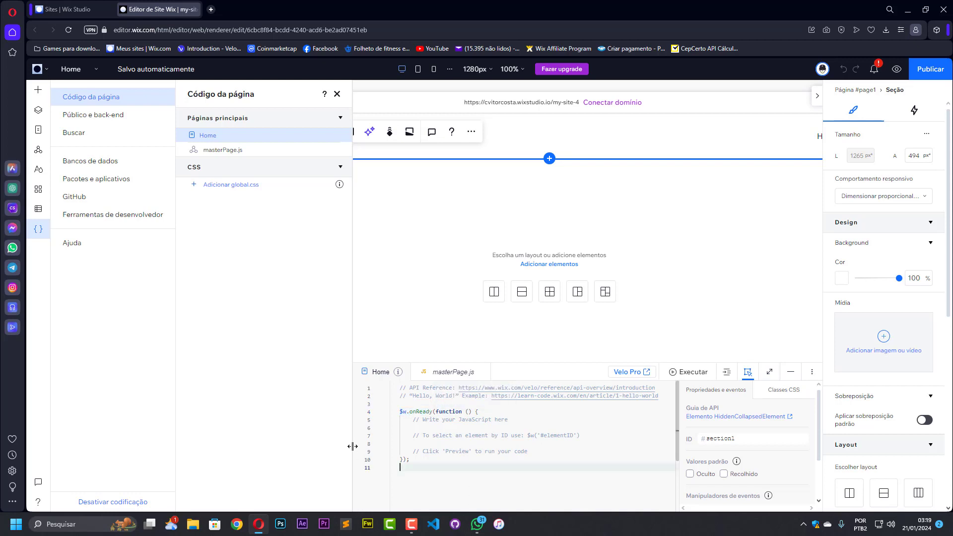
# Replace the placeholder comments inside the Home page's onReady function with console.log('Hello World!')
pyautogui.moveTo(411, 419); pyautogui.dragTo(602, 457)
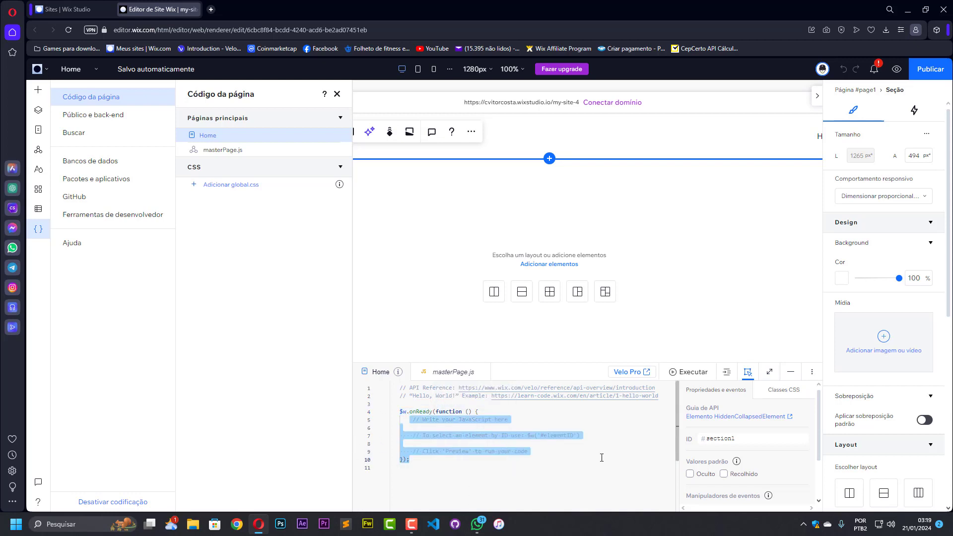
pyautogui.click(602, 457)
pyautogui.moveTo(412, 420); pyautogui.dragTo(400, 428)
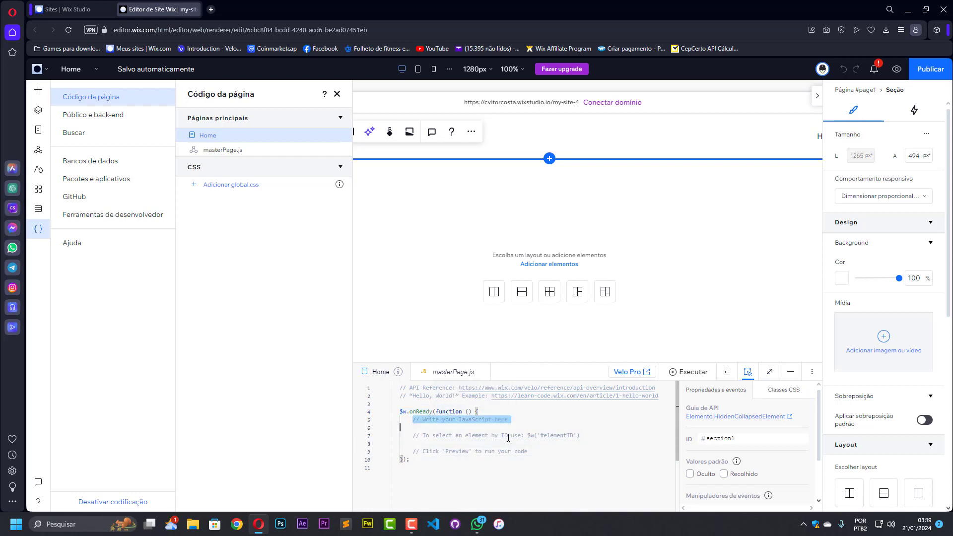
pyautogui.moveTo(507, 437); pyautogui.dragTo(559, 455)
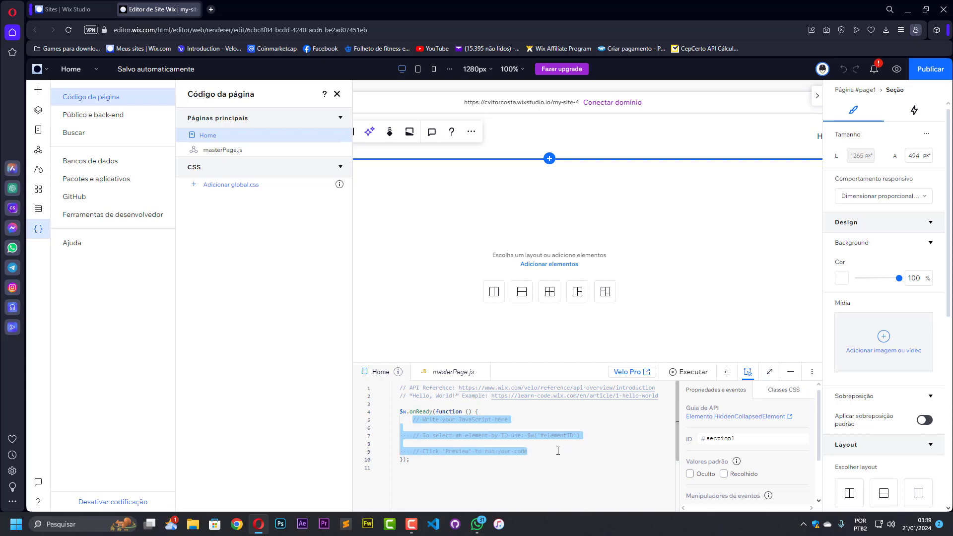
pyautogui.write('console.log()')
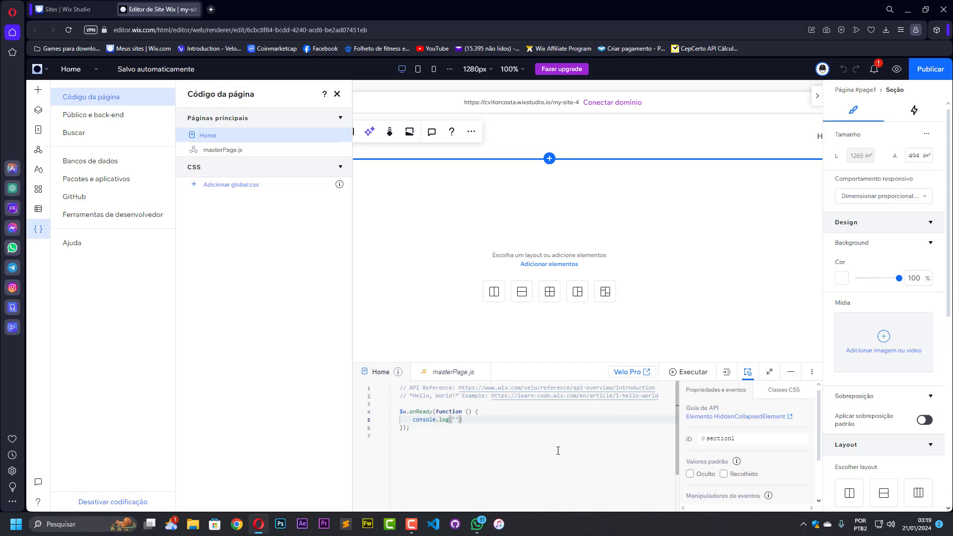
pyautogui.write("'Hello World!")
pyautogui.click(439, 433)
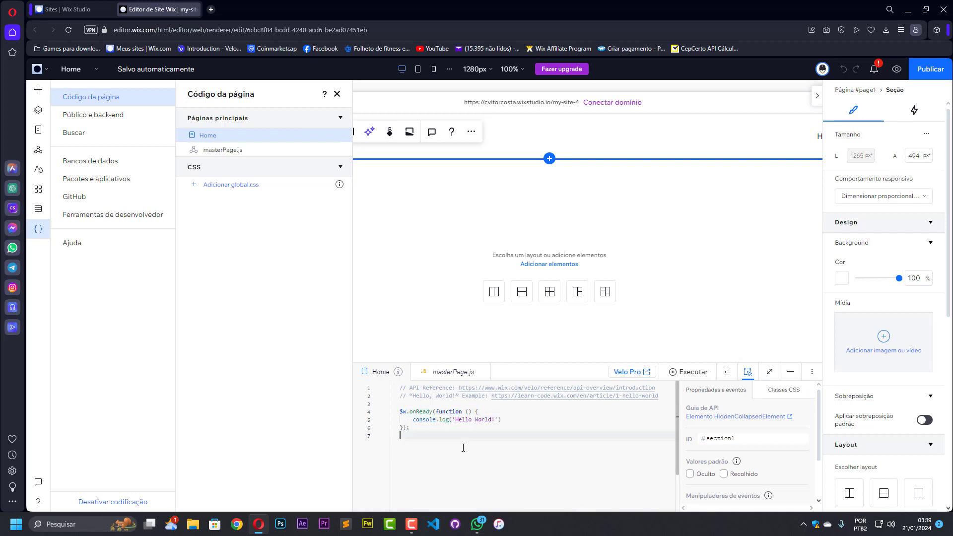
# Preview the site, inspect the logged message in the developer console, and return to editing
pyautogui.click(896, 69)
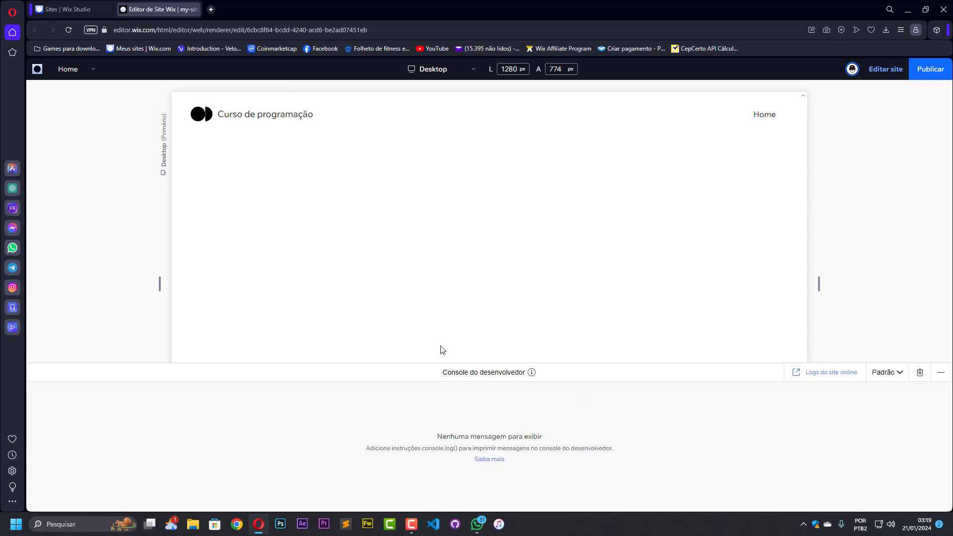
pyautogui.moveTo(391, 362); pyautogui.dragTo(391, 374)
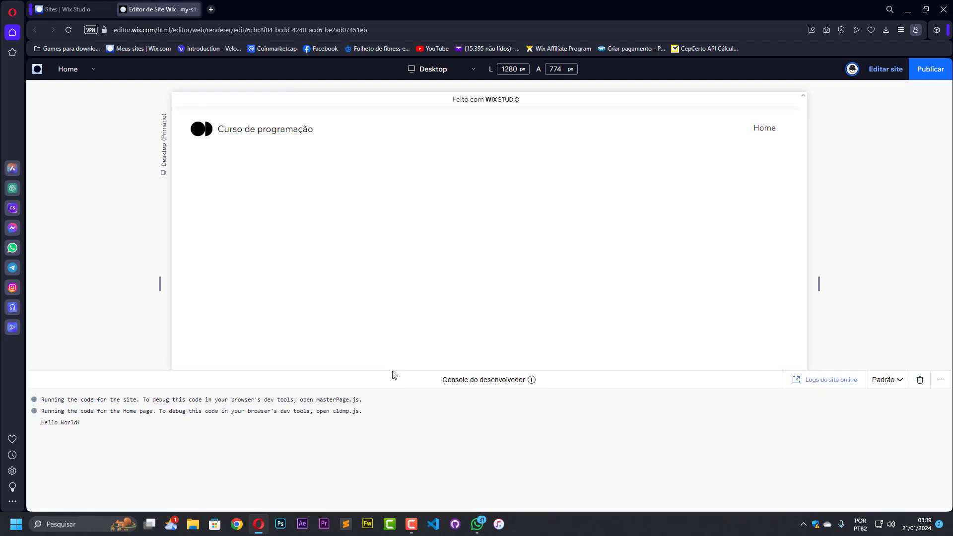
pyautogui.moveTo(62, 426); pyautogui.dragTo(41, 426)
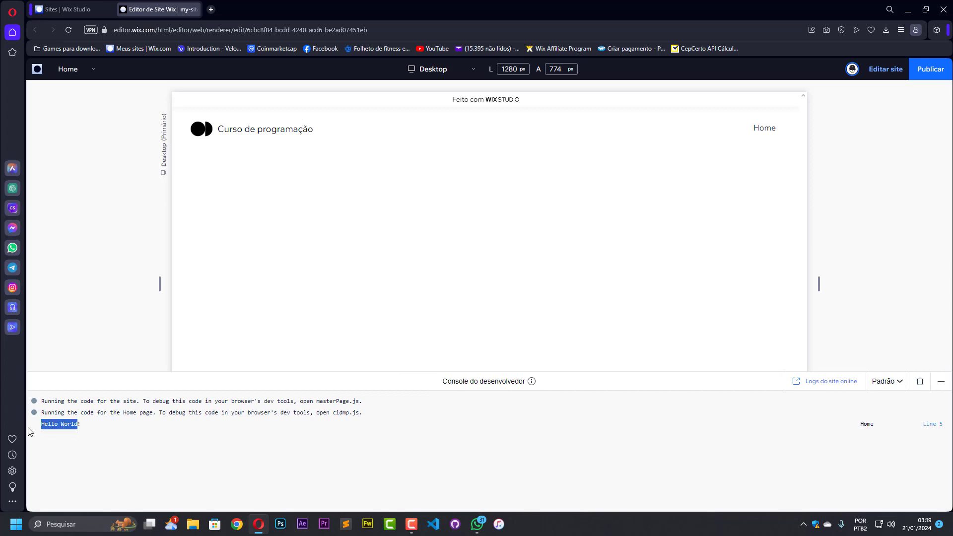
pyautogui.hotkey('ctrl', 'p')
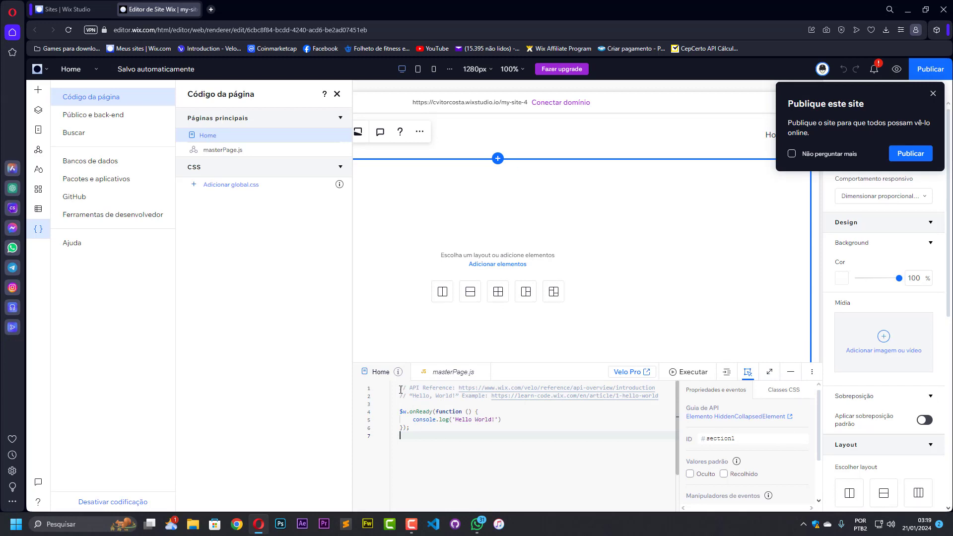
# Switch to Visual Studio Code and create a new file named home.js in the venon_bot folder
pyautogui.moveTo(401, 390); pyautogui.dragTo(432, 433)
pyautogui.click(434, 439)
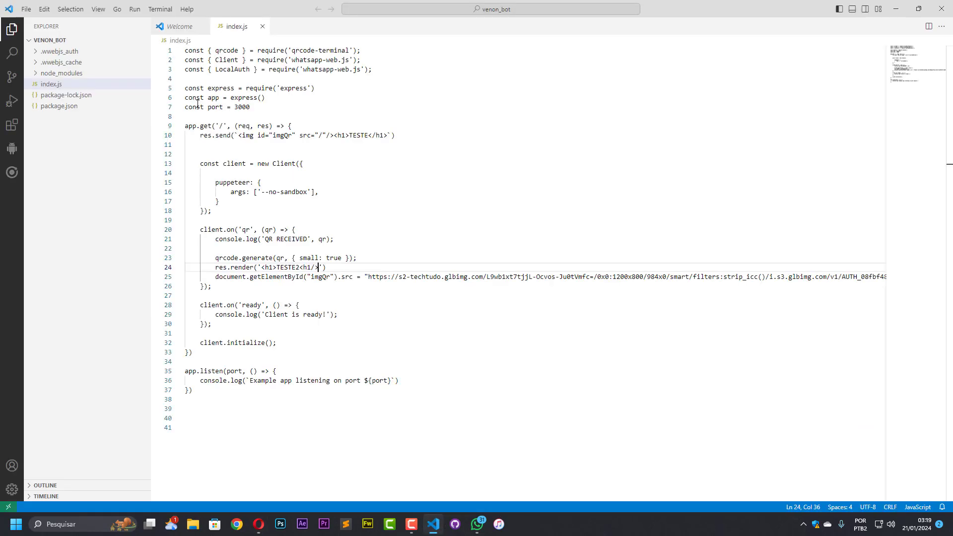
pyautogui.click(477, 202)
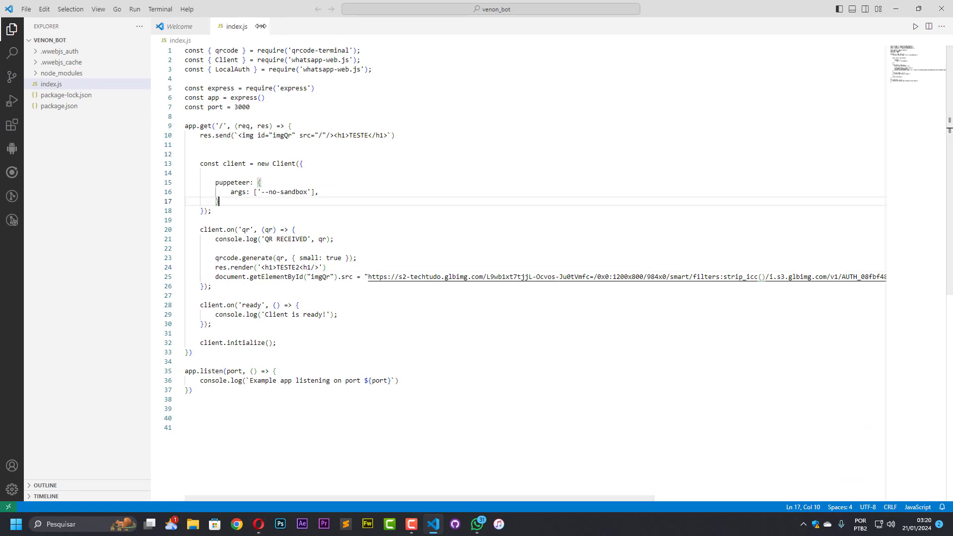
pyautogui.click(30, 9)
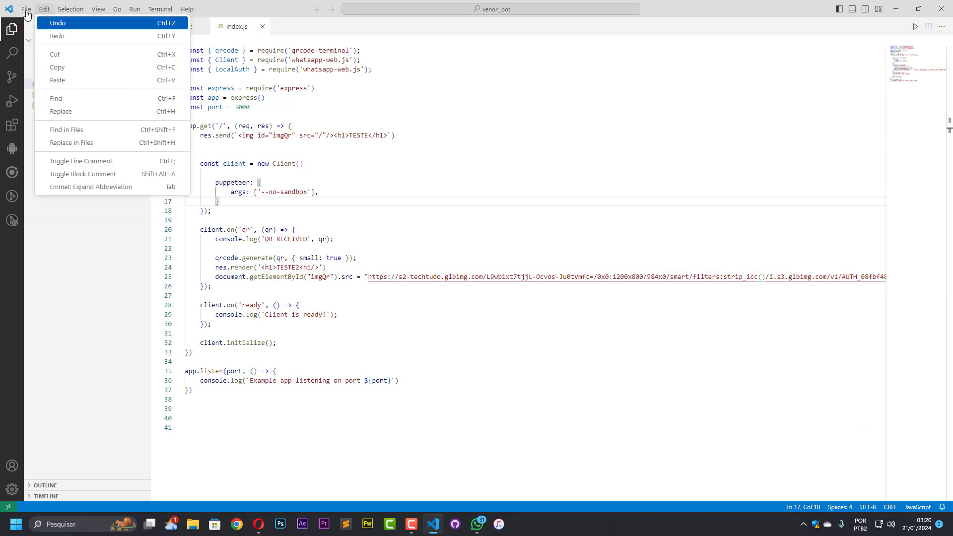
pyautogui.click(35, 38)
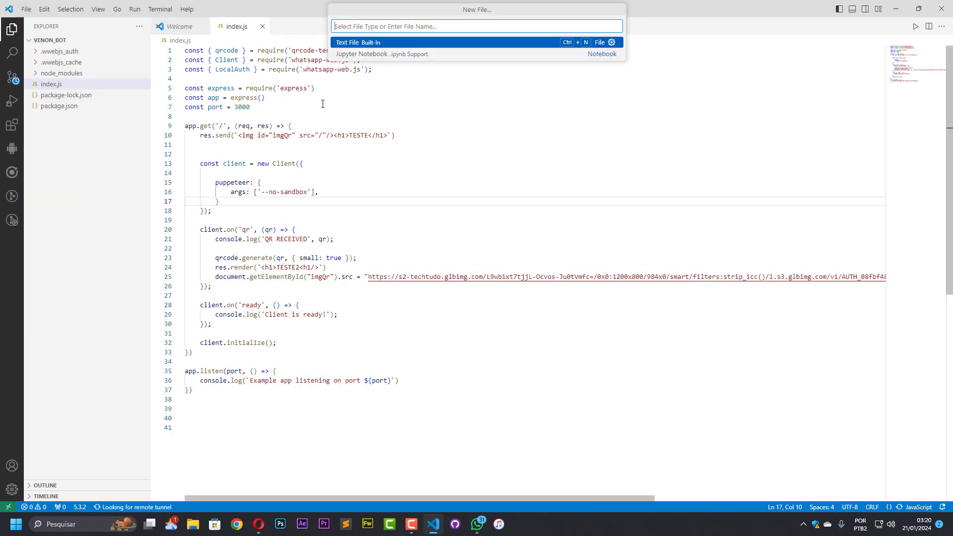
pyautogui.write('hom')
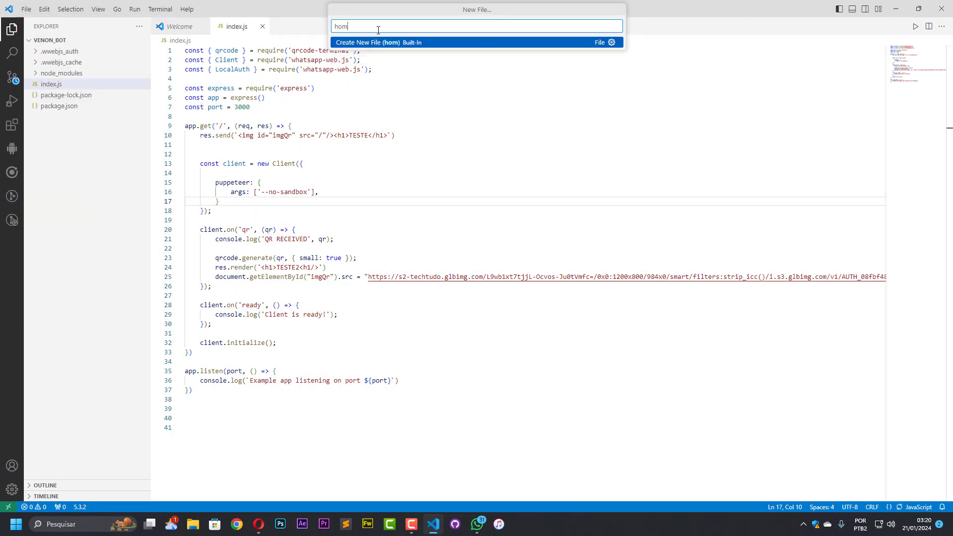
pyautogui.write('e.js')
pyautogui.press('Return')
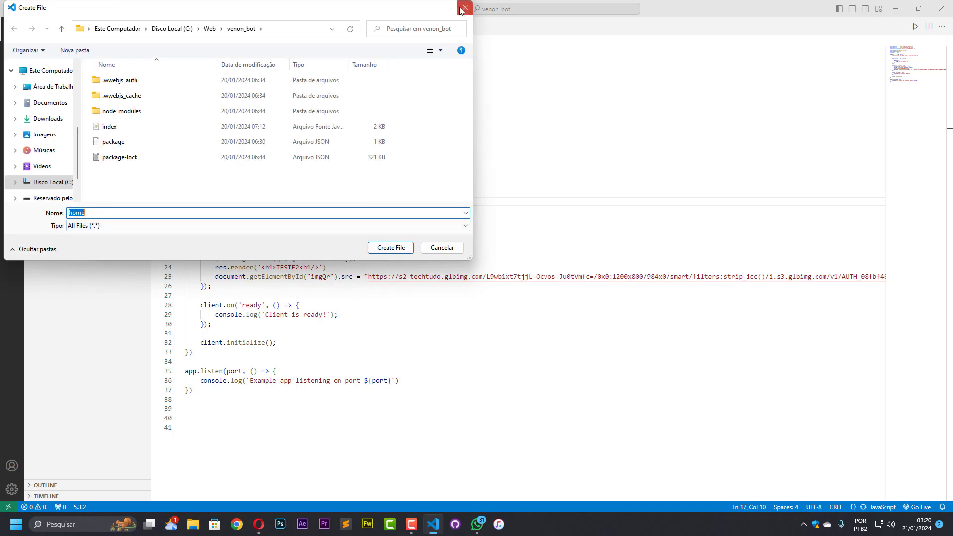
pyautogui.click(379, 247)
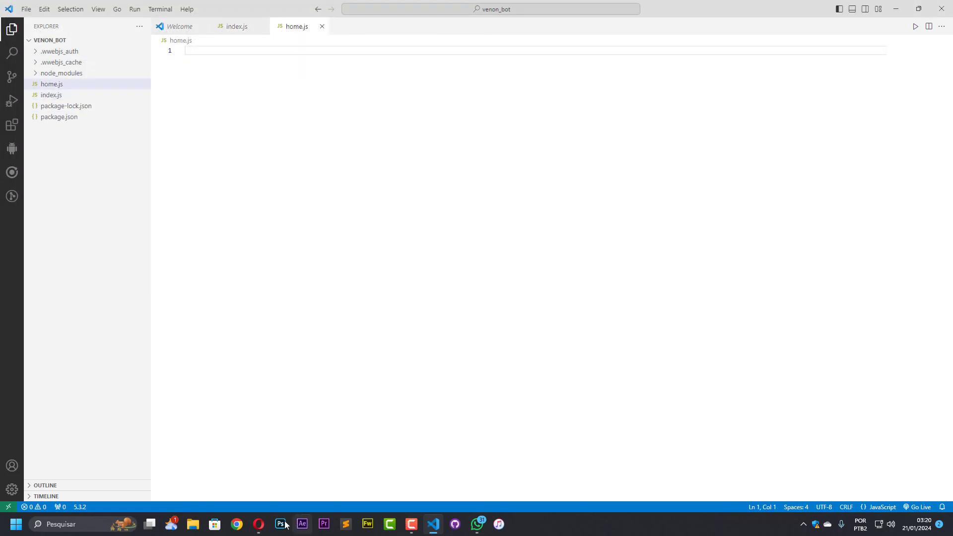
# Switch back to the Wix Studio editor, highlight the Home page code, and inspect the comments in masterPage.js
pyautogui.click(259, 524)
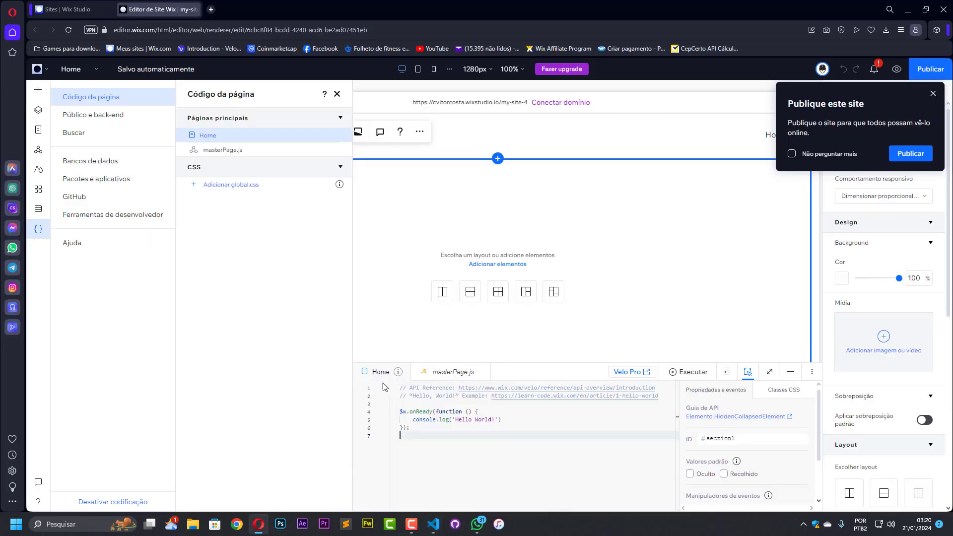
pyautogui.moveTo(442, 439); pyautogui.dragTo(367, 393)
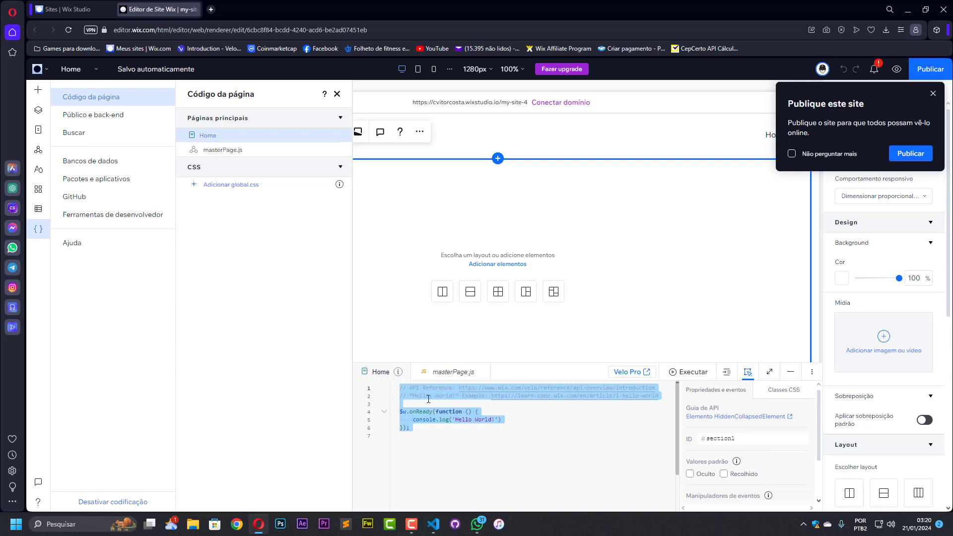
pyautogui.click(440, 377)
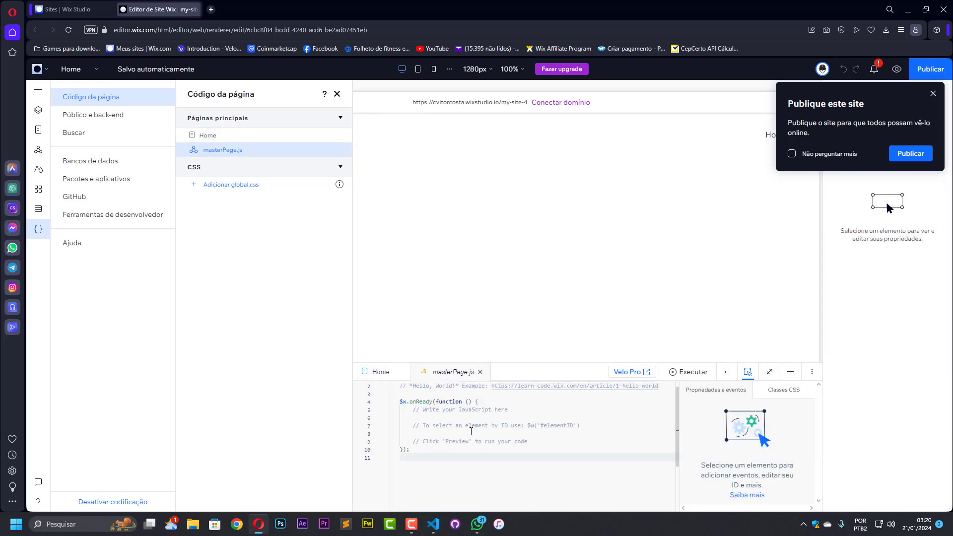
pyautogui.moveTo(411, 415); pyautogui.dragTo(552, 440)
pyautogui.click(554, 461)
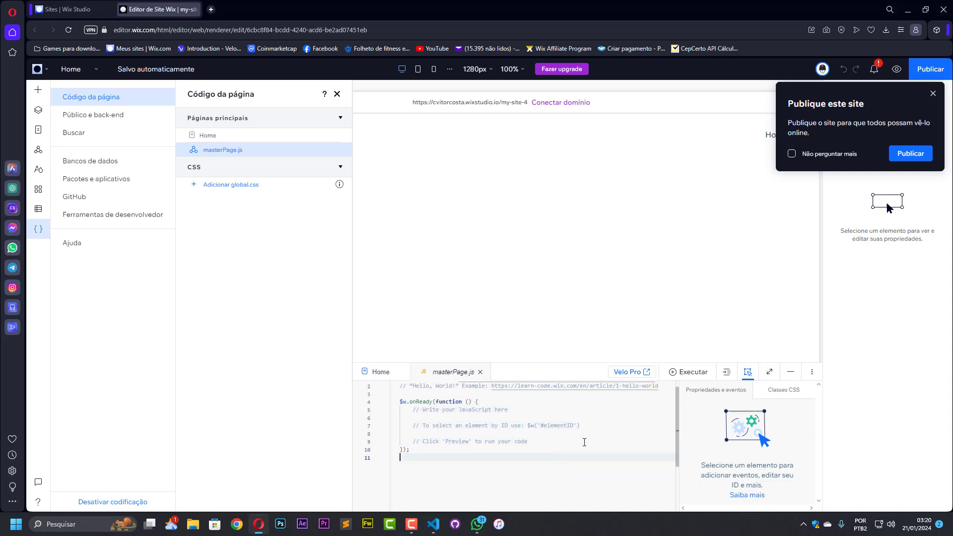
# Open the site's code in Wix IDE and open Home.c1dmp.js from the src/pages folder
pyautogui.click(630, 375)
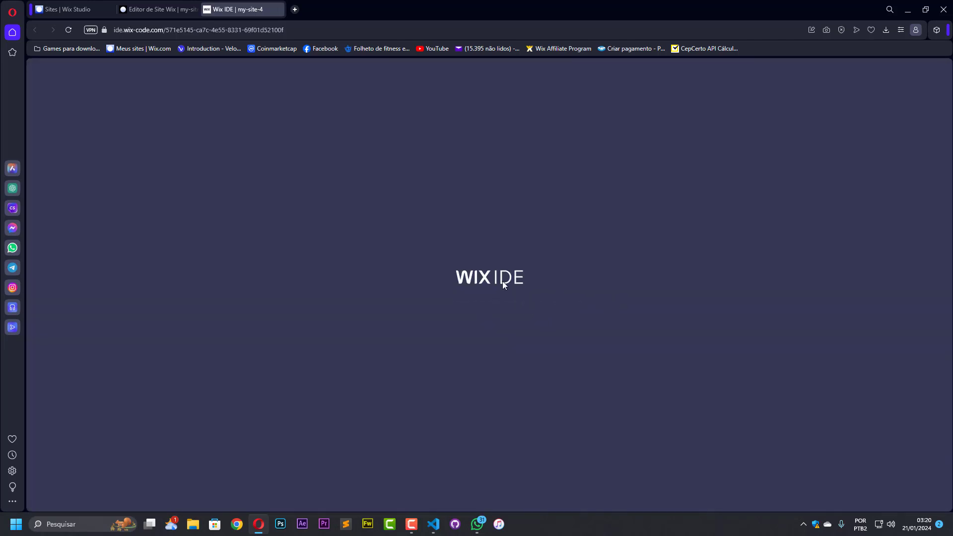
pyautogui.click(157, 9)
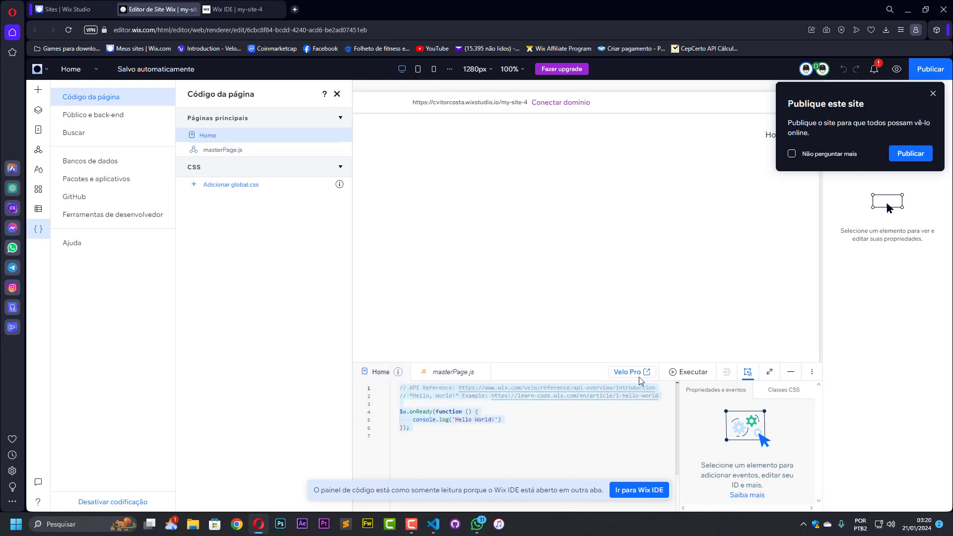
pyautogui.click(237, 10)
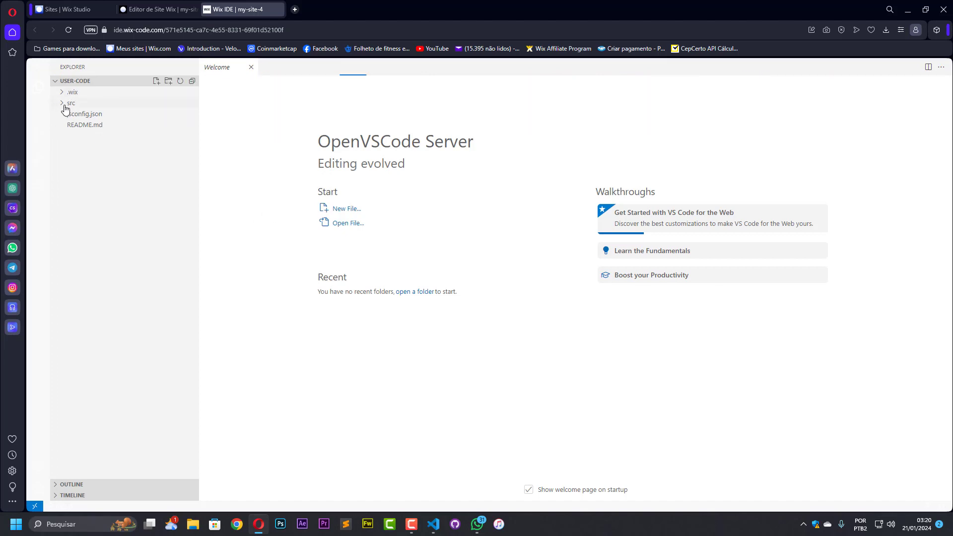
pyautogui.click(65, 104)
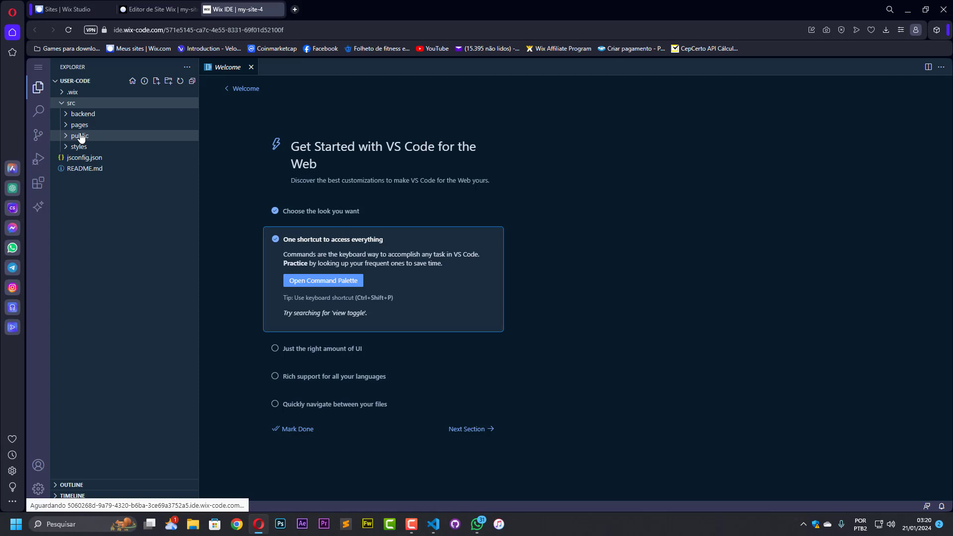
pyautogui.click(81, 137)
pyautogui.click(81, 125)
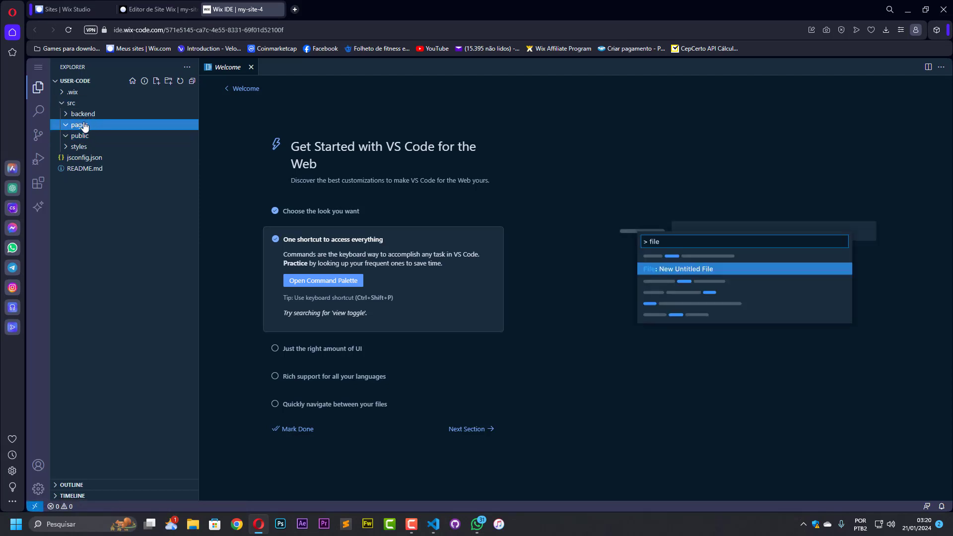
pyautogui.click(110, 136)
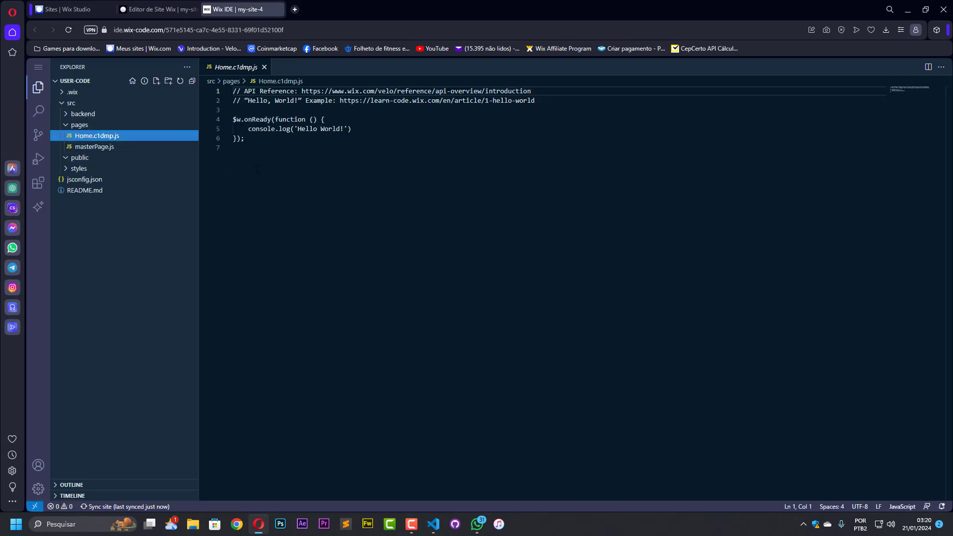
# Add a second console.log('Hello World!') line below the first in onReady, and switch to Visual Studio Code
pyautogui.click(284, 158)
pyautogui.click(320, 133)
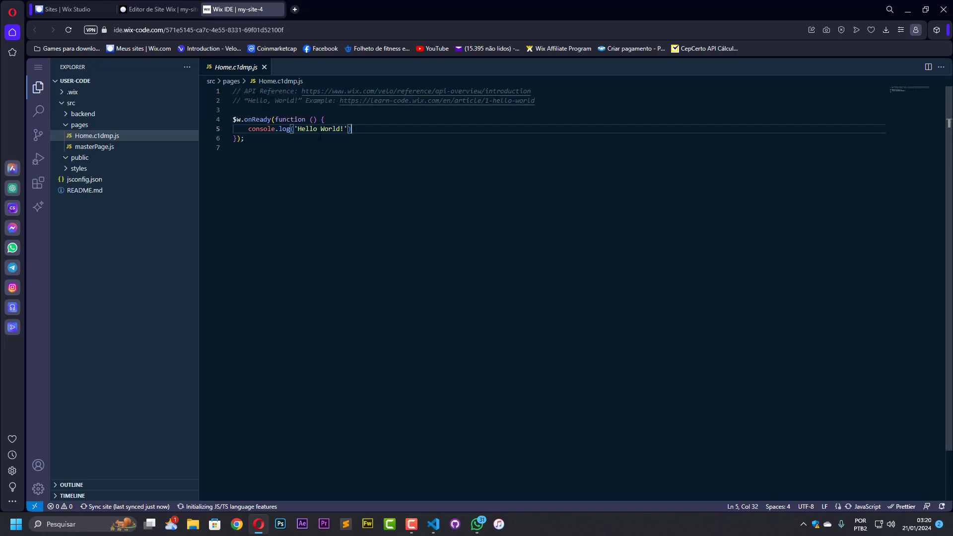
pyautogui.click(306, 142)
pyautogui.moveTo(248, 129); pyautogui.dragTo(419, 126)
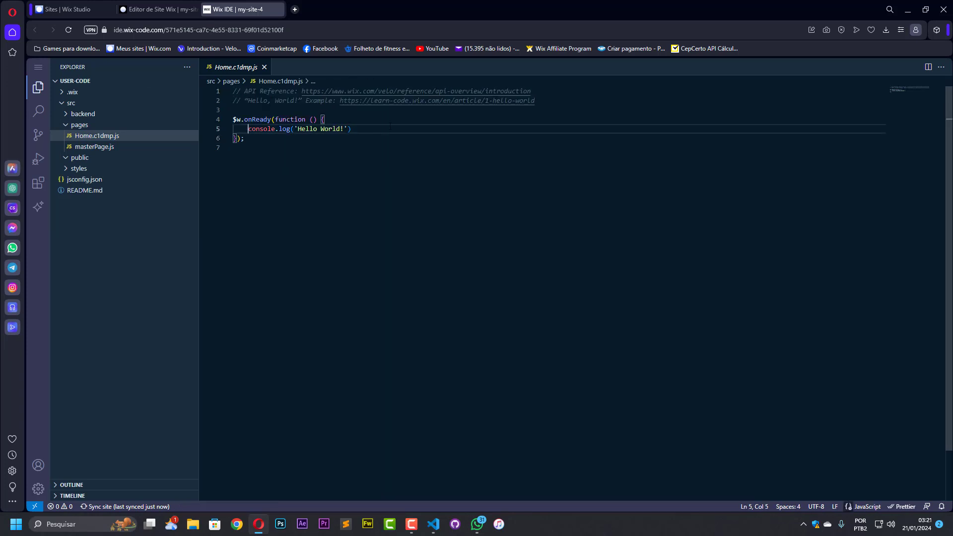
pyautogui.click(420, 126)
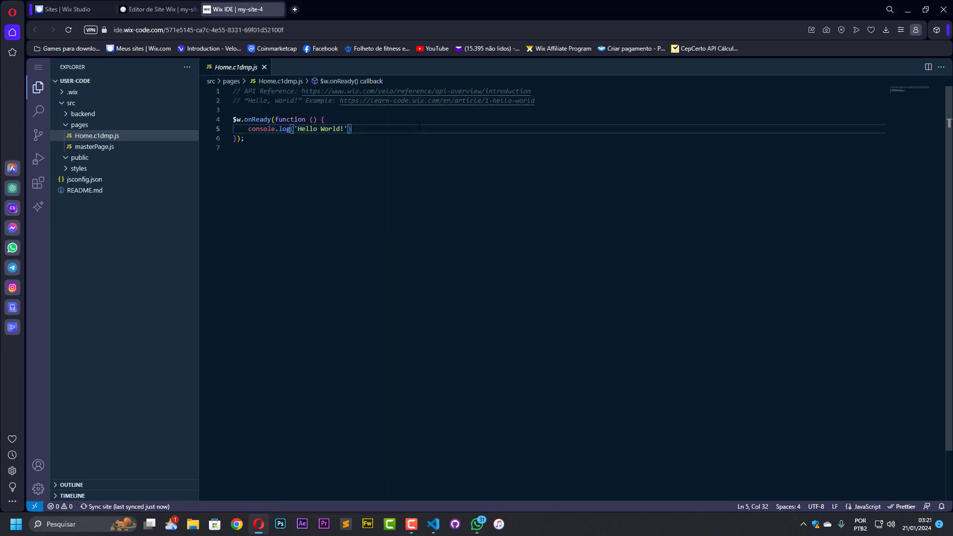
pyautogui.press('Return')
pyautogui.write("console.log('Hello World!')")
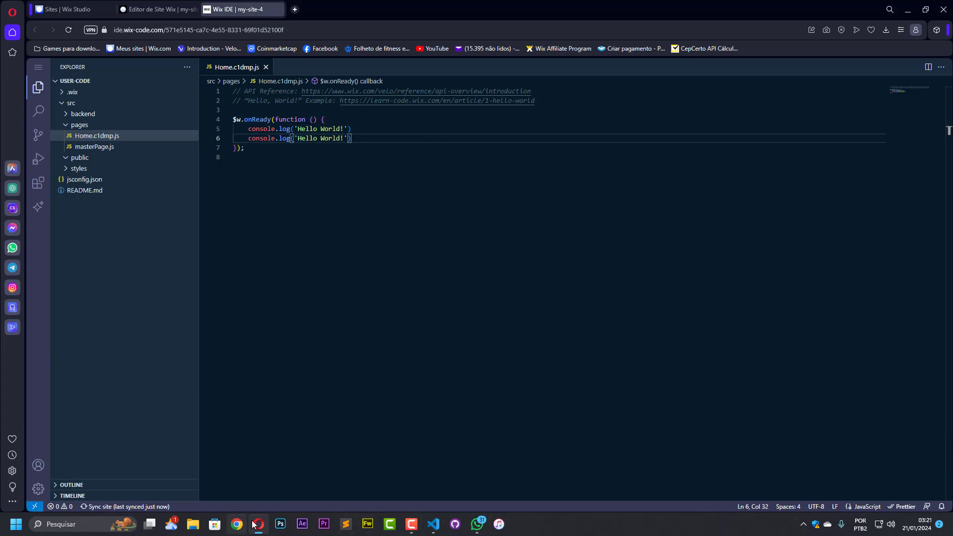
pyautogui.click(258, 524)
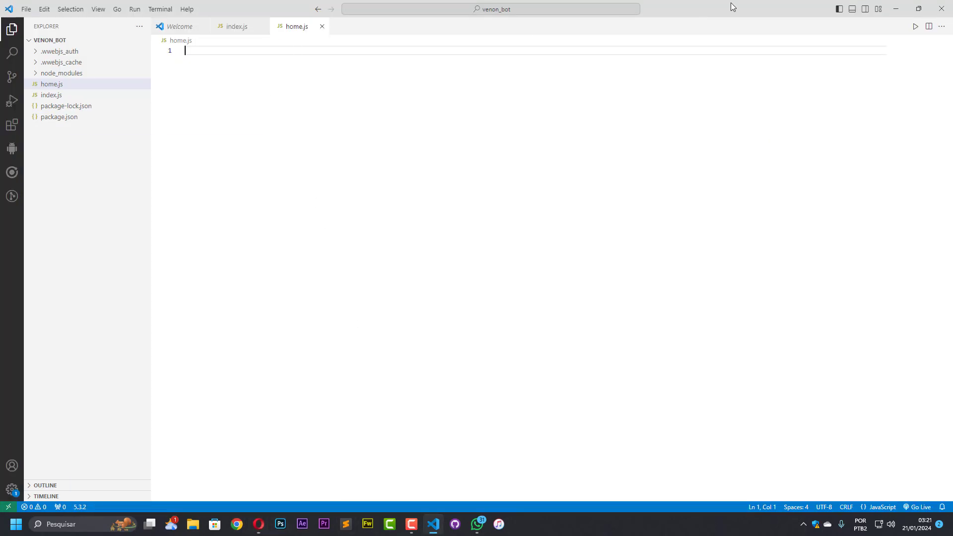
# Switch back to the Wix Studio editor and add a title text element to the empty section of the Home page
pyautogui.click(896, 9)
pyautogui.click(258, 524)
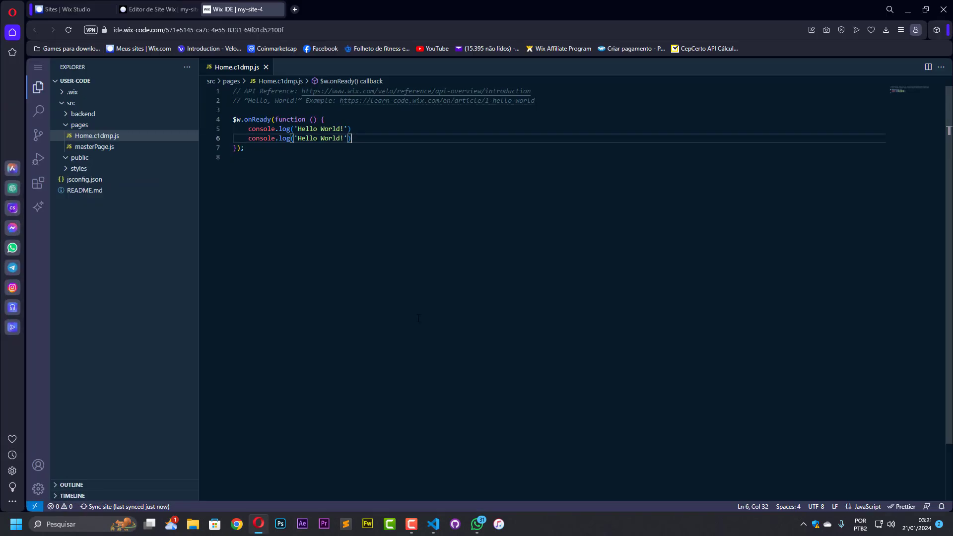
pyautogui.click(158, 9)
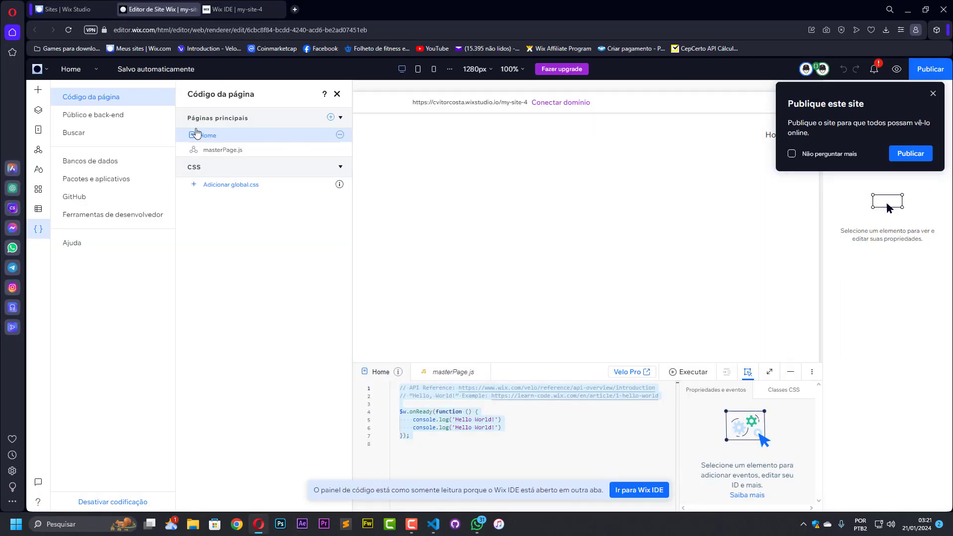
pyautogui.click(38, 90)
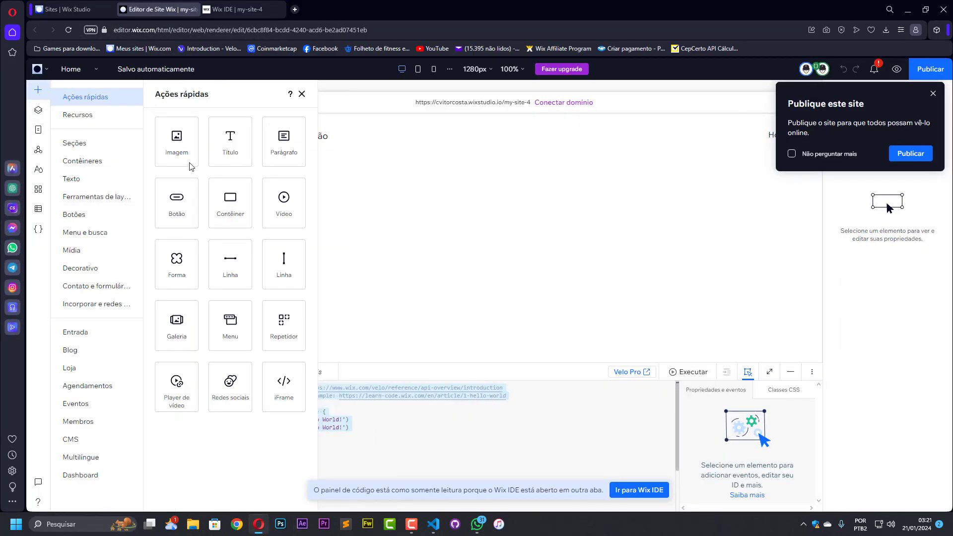
pyautogui.press('Escape')
pyautogui.click(535, 282)
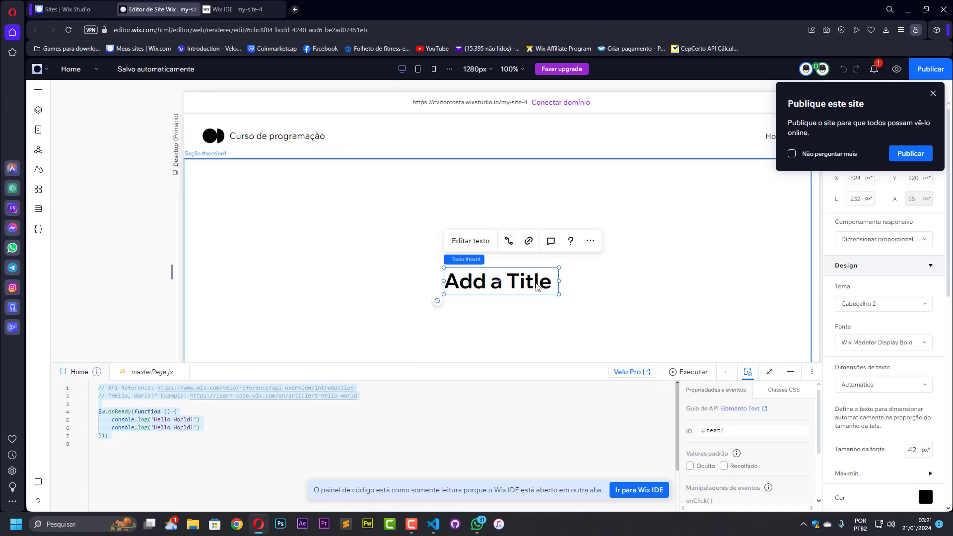
# Check the new title's element ID in its properties
pyautogui.doubleClick(536, 282)
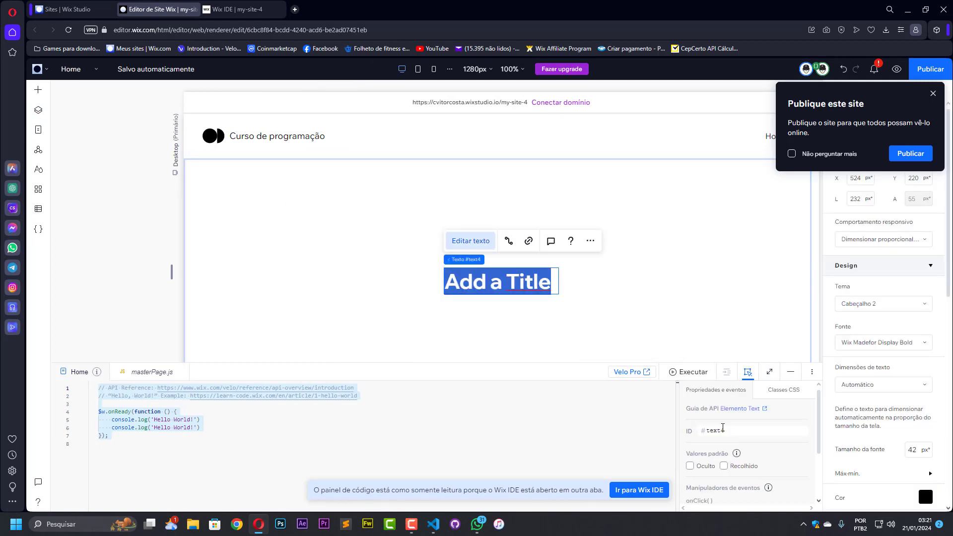
pyautogui.click(740, 433)
pyautogui.click(737, 431)
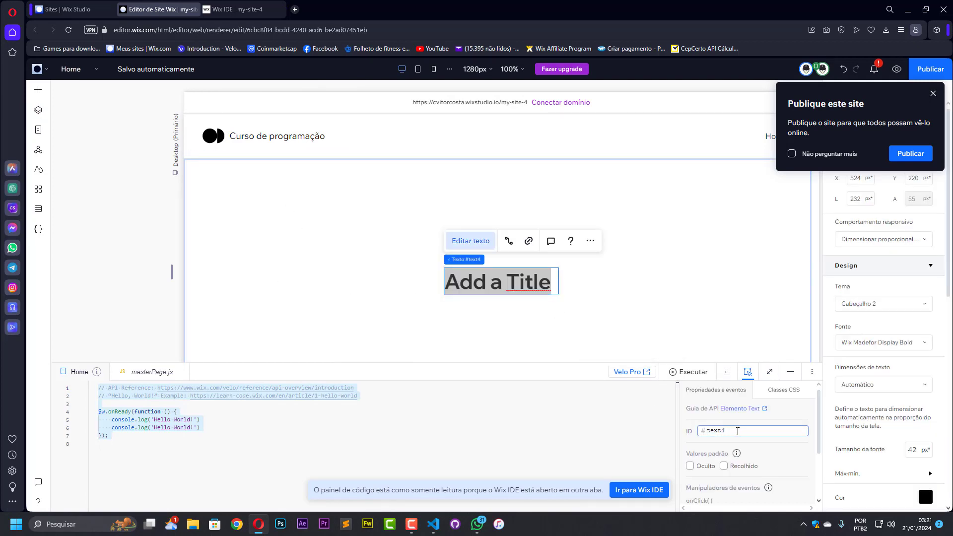
# In Wix IDE, replace the second console.log line in Home.c1dmp.js with $w('#text4').text = "Hello World!"
pyautogui.click(233, 9)
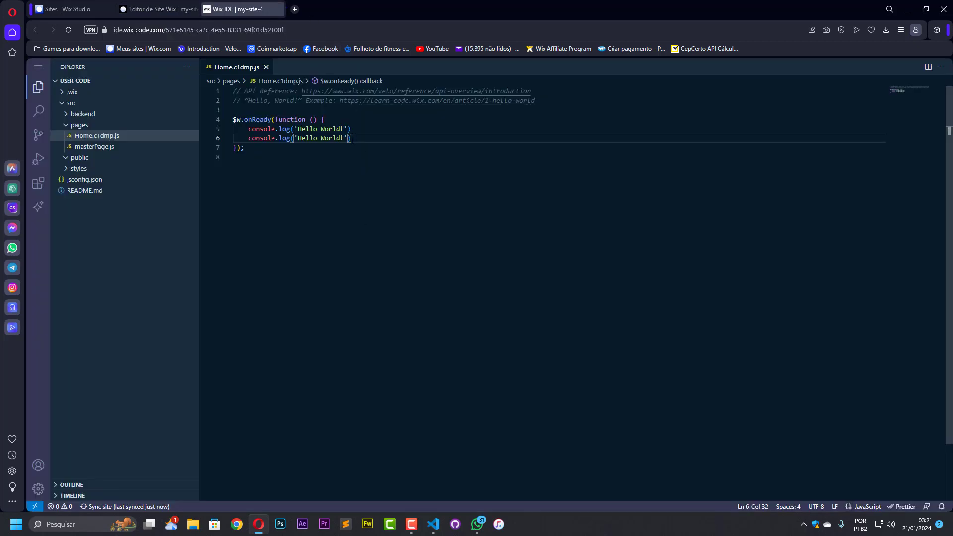
pyautogui.moveTo(248, 138); pyautogui.dragTo(380, 138)
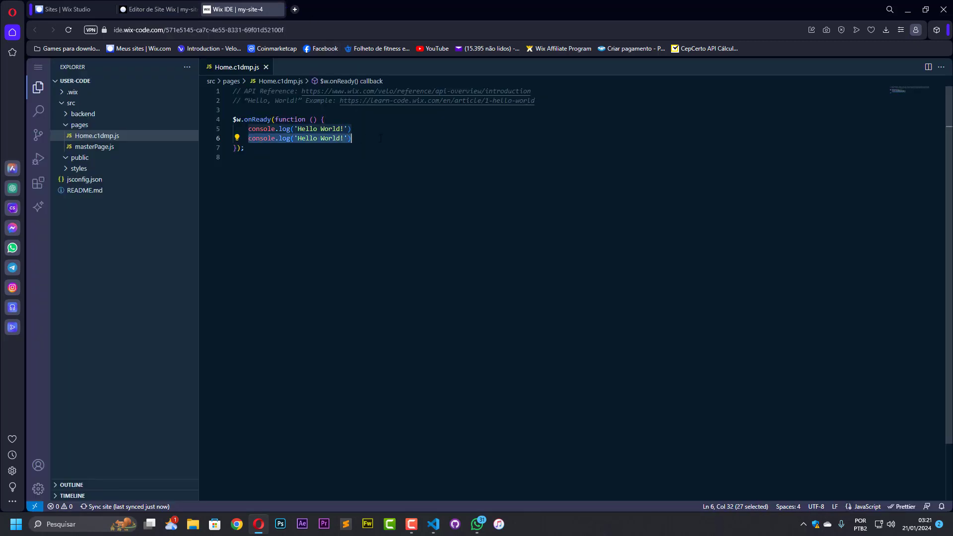
pyautogui.write('$w')
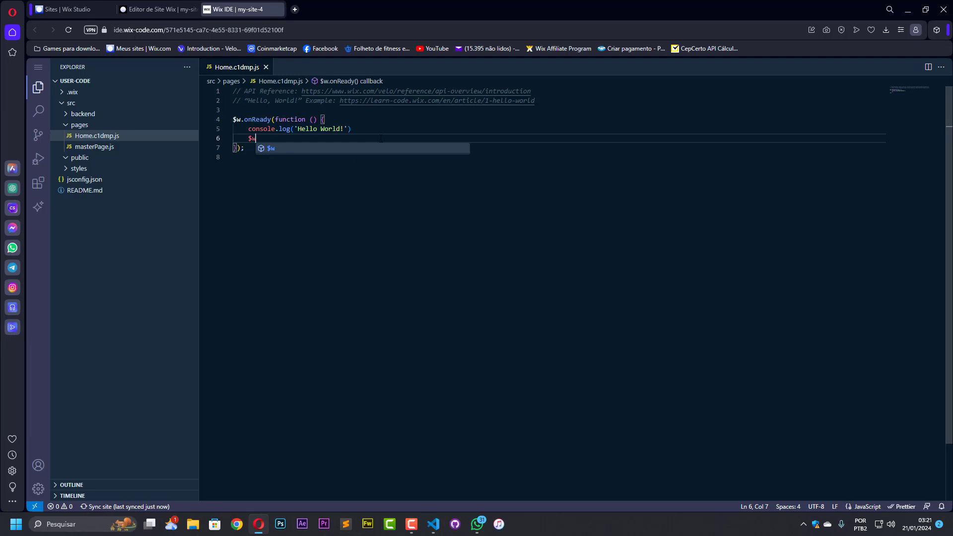
pyautogui.write("('#")
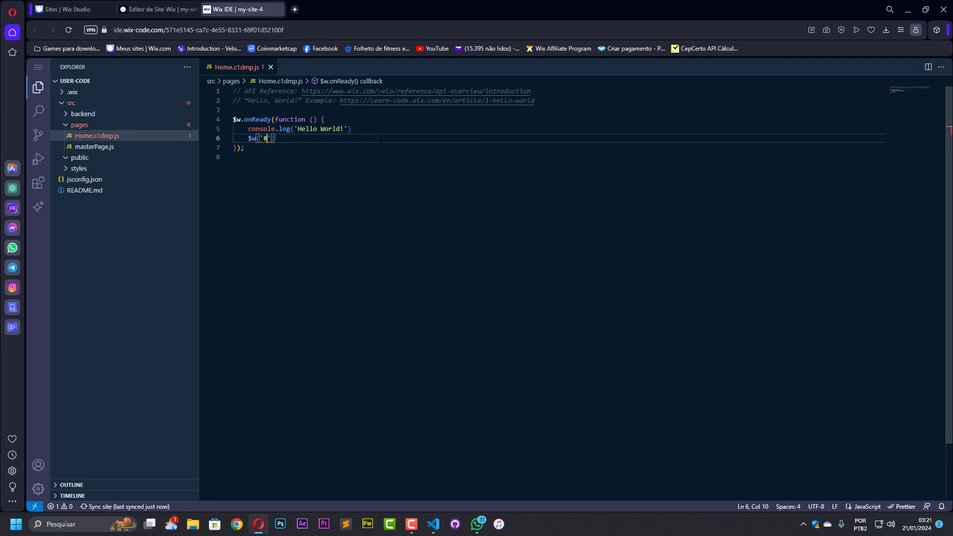
pyautogui.write('text4\').text = "')
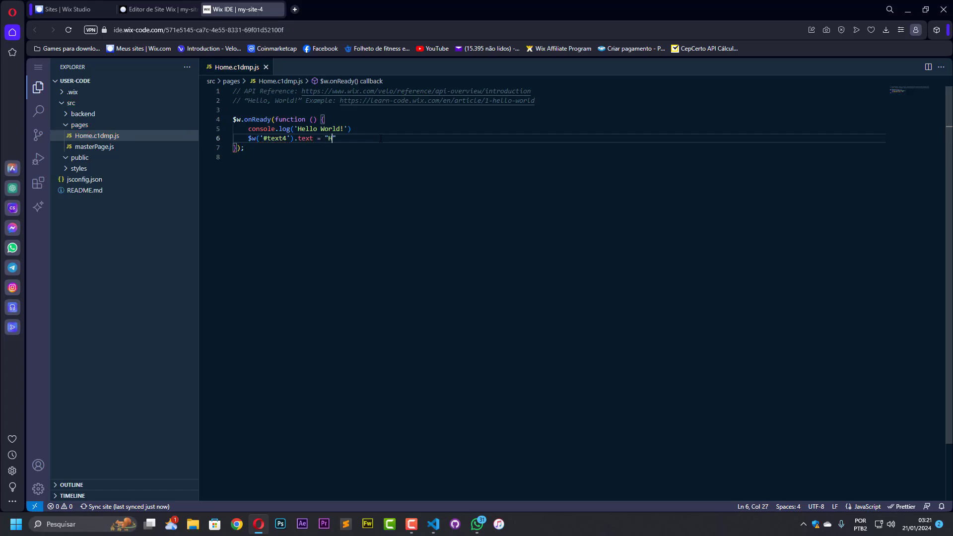
pyautogui.write('Hello World!')
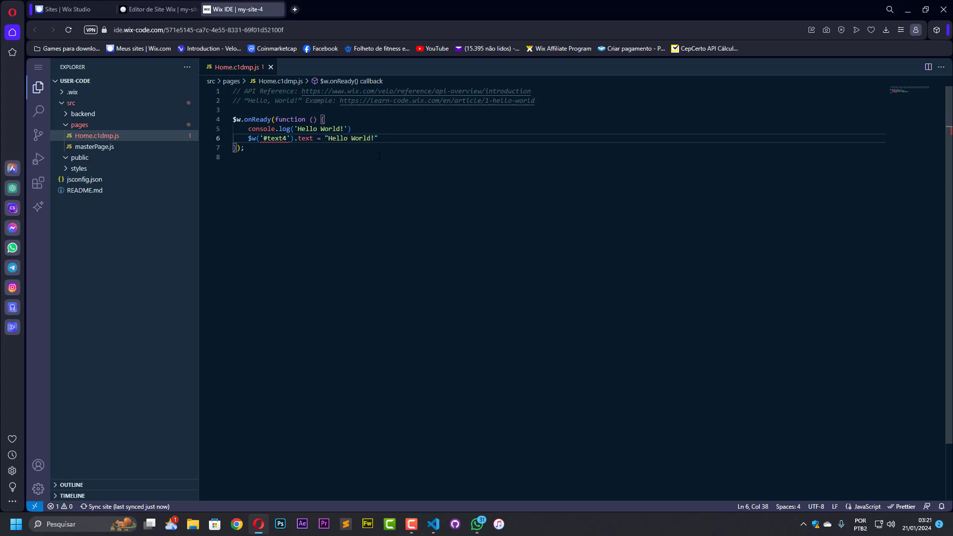
pyautogui.click(378, 156)
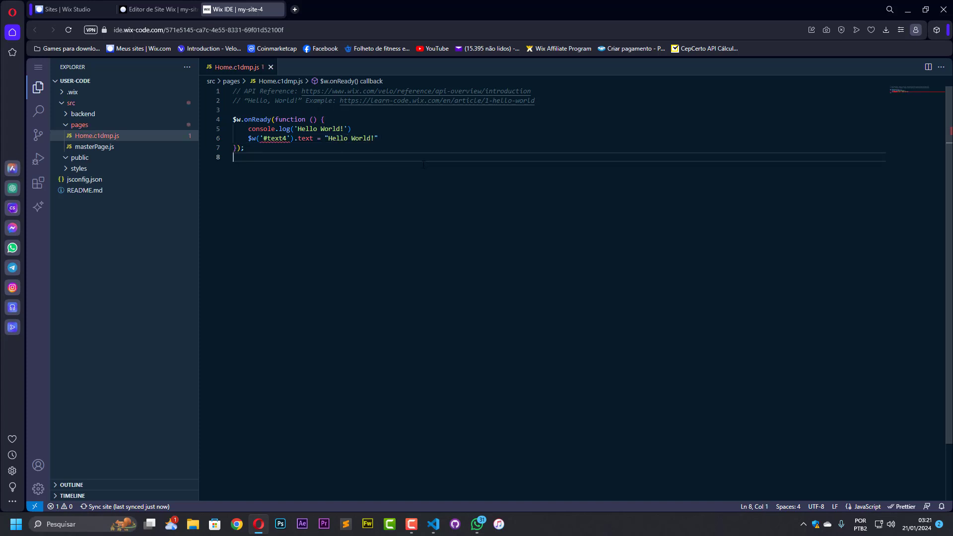
pyautogui.click(263, 138)
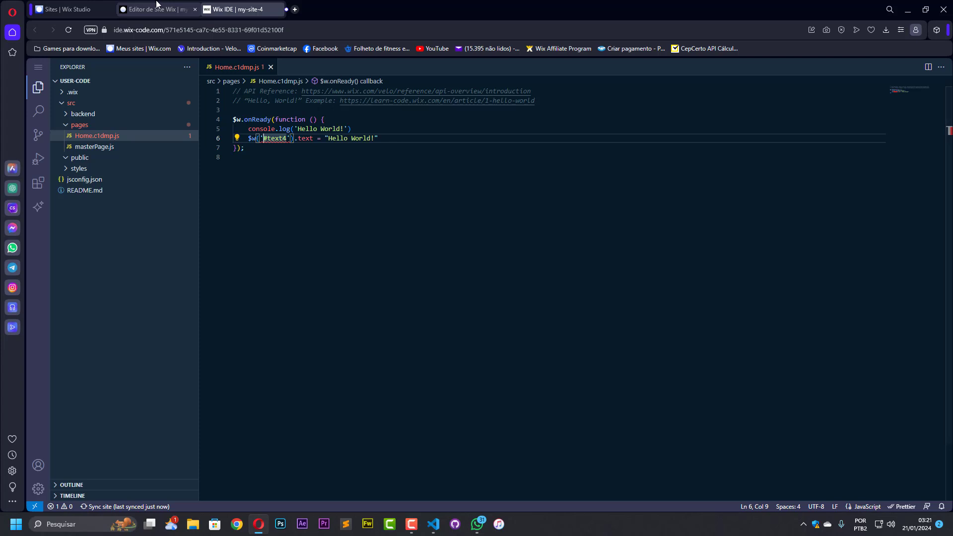
# Preview the Home page in the Wix Studio editor, compare it with the two onReady lines in Wix IDE, and return to editing
pyautogui.click(156, 4)
pyautogui.click(900, 72)
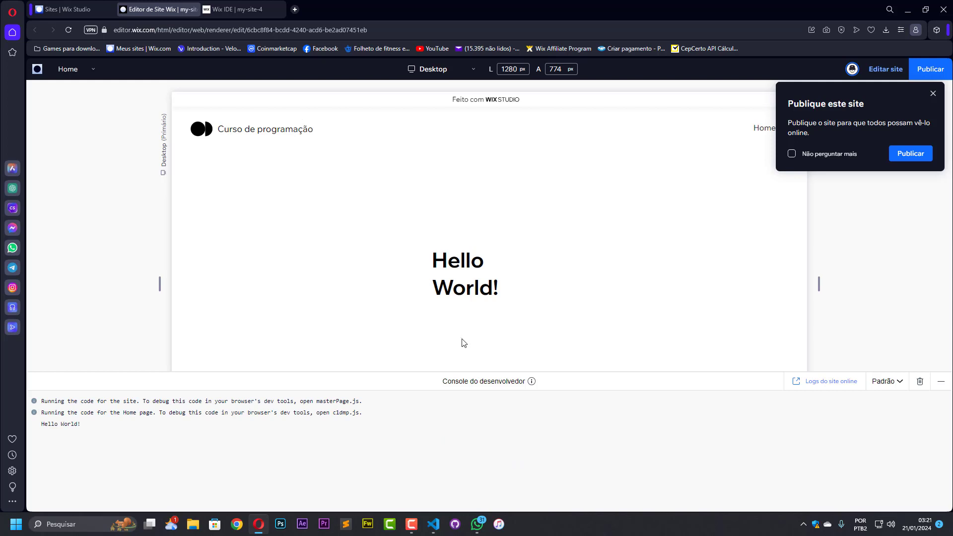
pyautogui.click(264, 9)
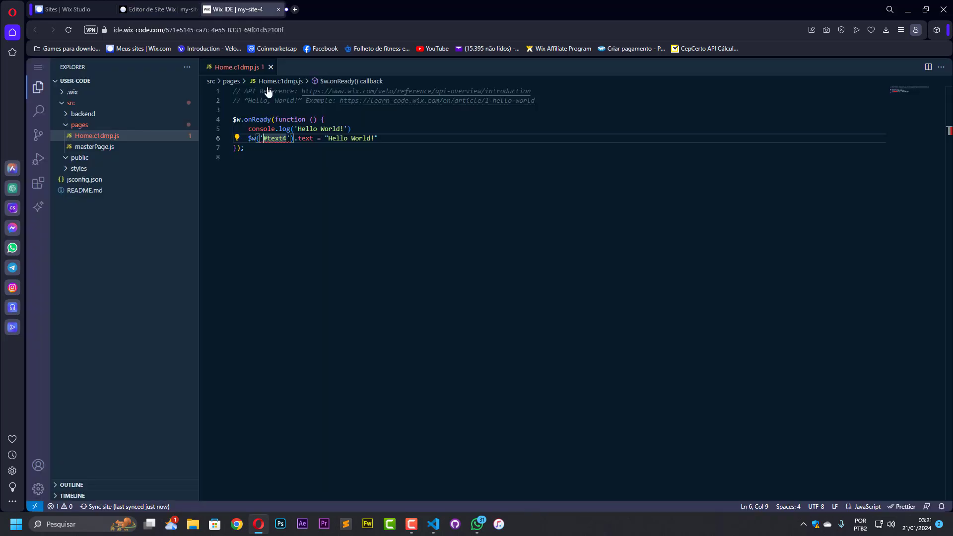
pyautogui.moveTo(248, 129); pyautogui.dragTo(378, 138)
pyautogui.click(157, 9)
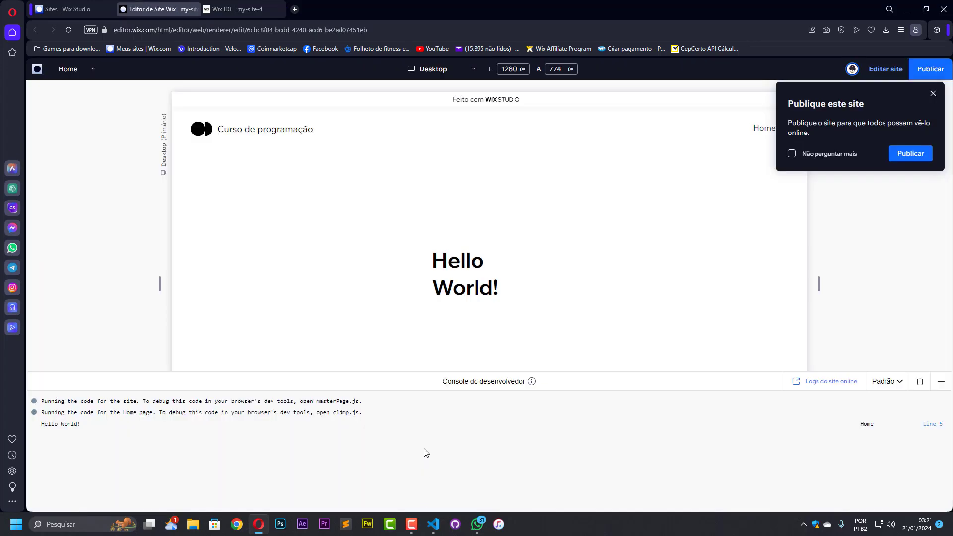
pyautogui.click(889, 75)
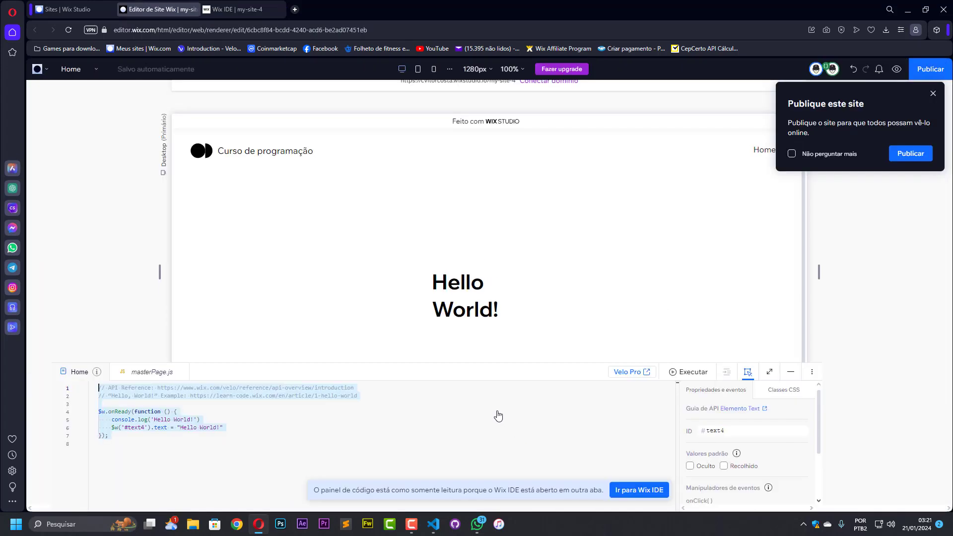
# Show the site's page code files and try to add a semicolon after the $w('#text4').text line in the Home code
pyautogui.click(378, 410)
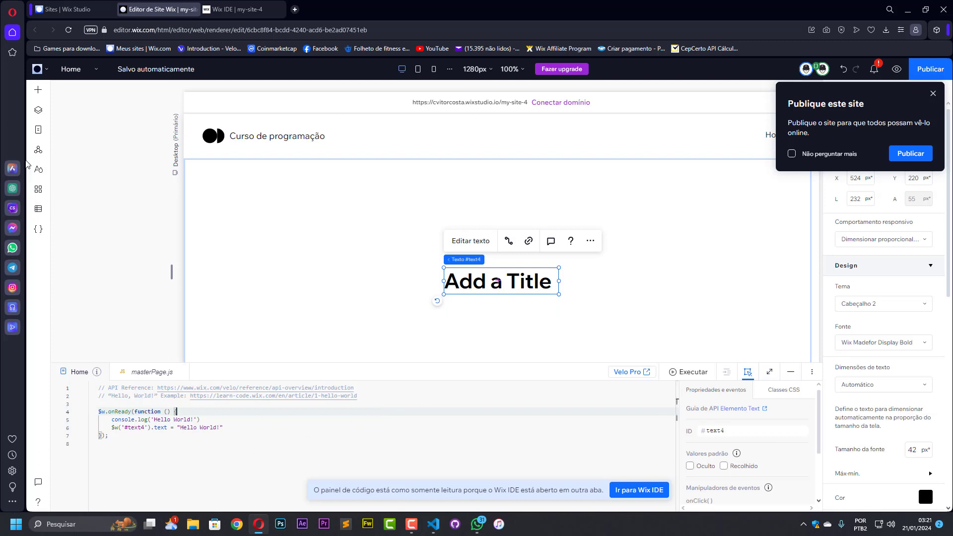
pyautogui.click(39, 228)
pyautogui.click(489, 427)
pyautogui.click(550, 434)
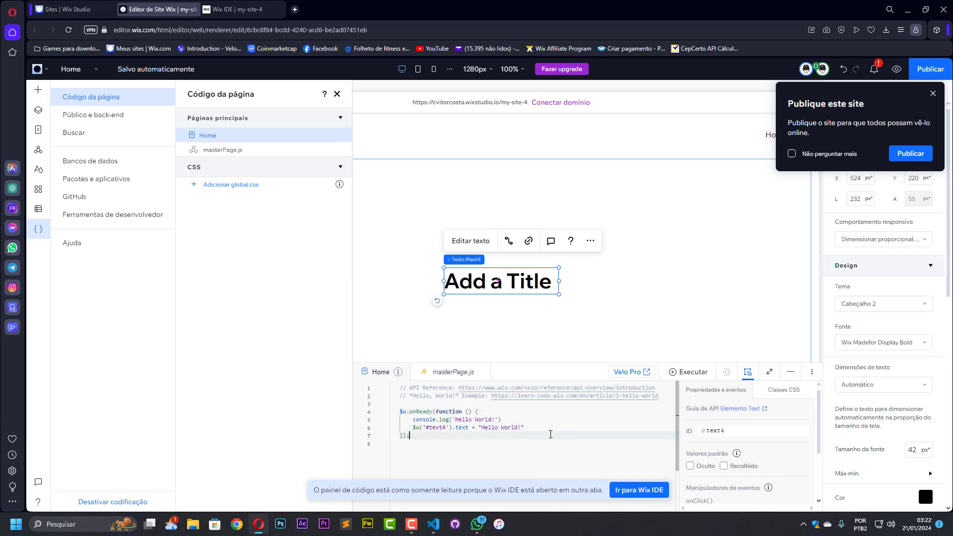
pyautogui.click(526, 429)
pyautogui.press(';')
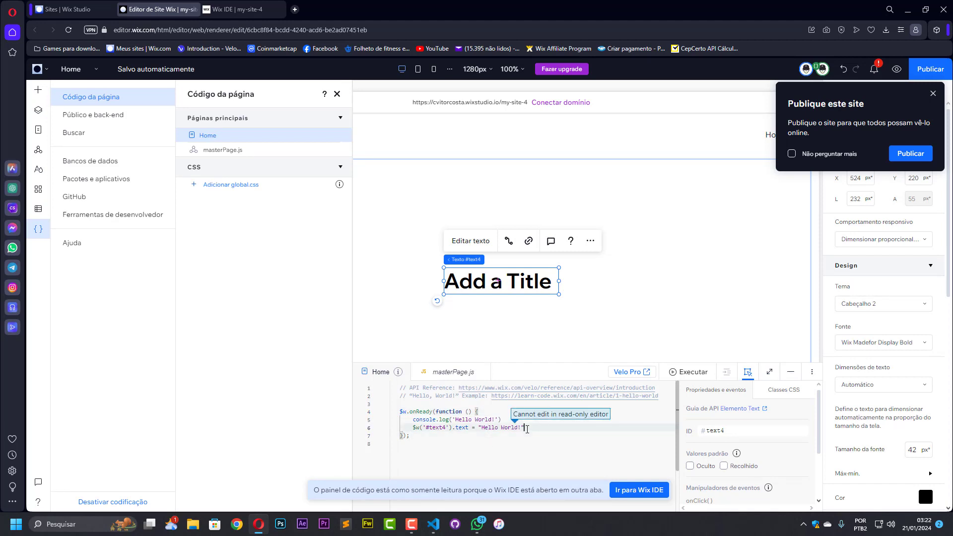
# Close Wix IDE to make the Home page code editable in the Wix Studio editor
pyautogui.click(637, 492)
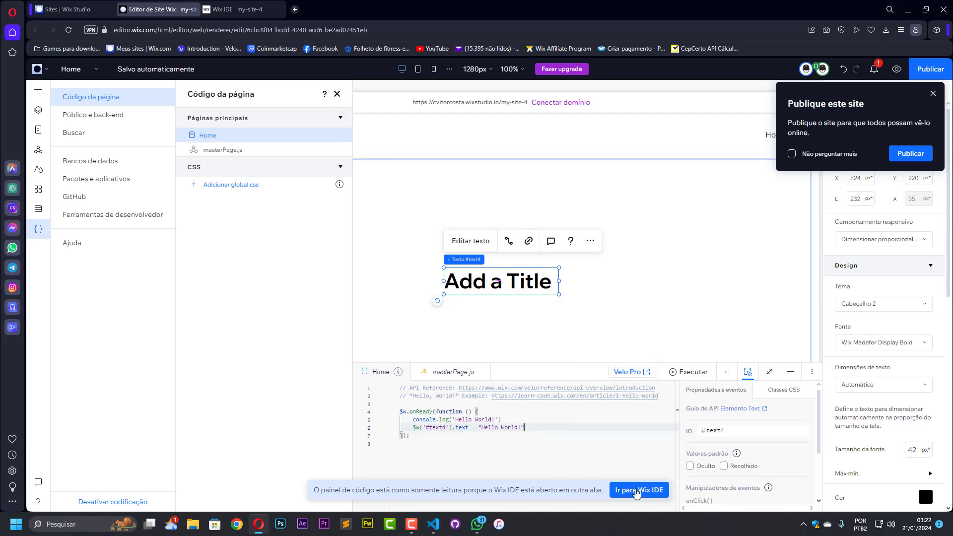
pyautogui.click(278, 10)
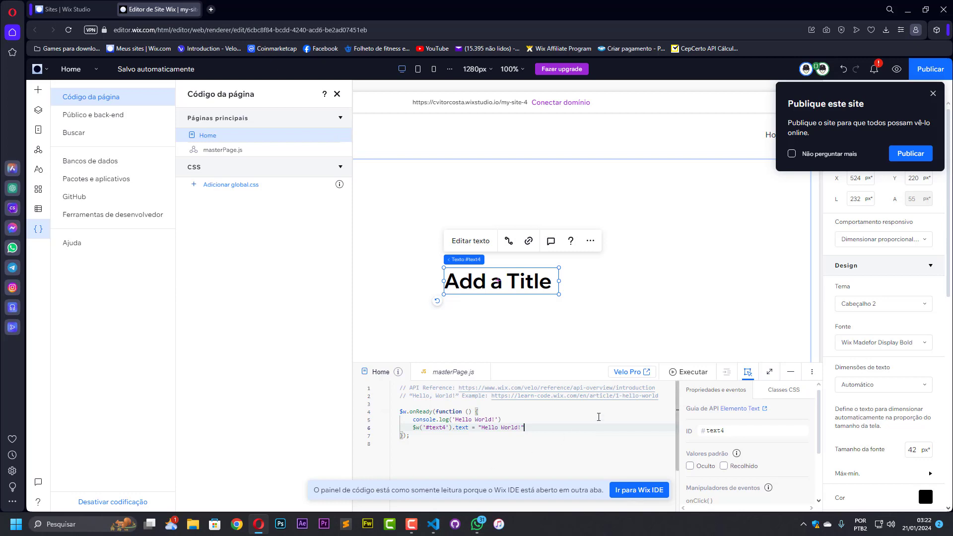
pyautogui.click(621, 490)
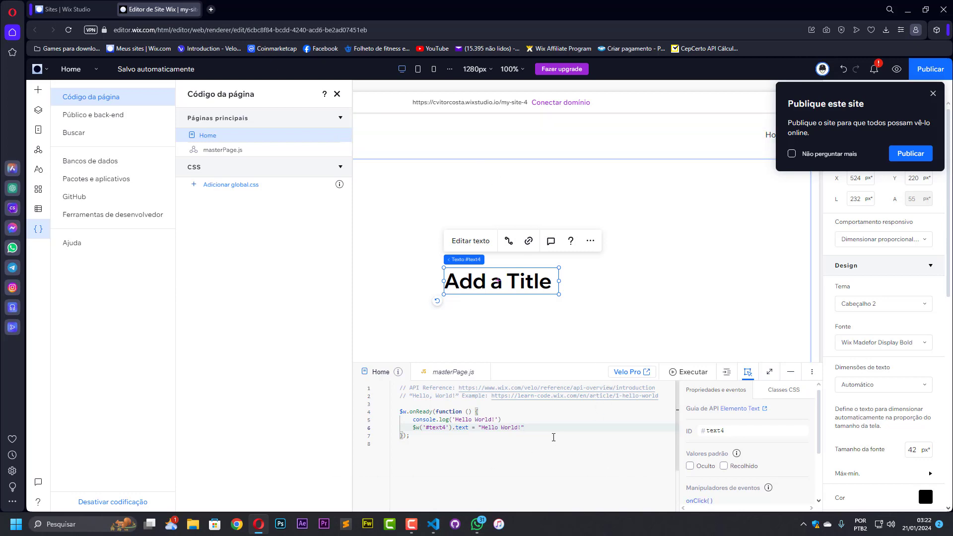
# Insert a new line below the text assignment and complete it as $w('#text4') from the element suggestions
pyautogui.click(551, 436)
pyautogui.click(539, 422)
pyautogui.click(542, 425)
pyautogui.press('Return')
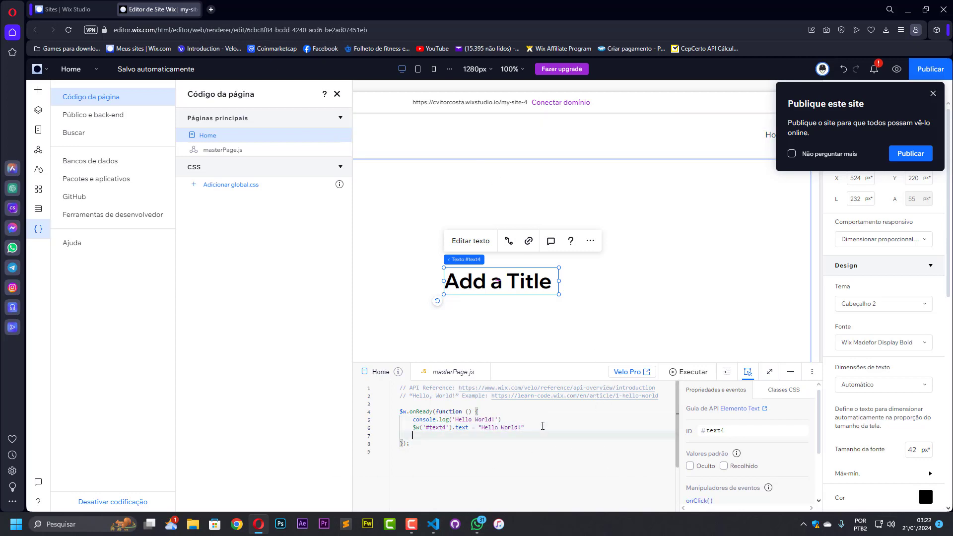
pyautogui.write('$w')
pyautogui.press('Down')
pyautogui.press('Down')
pyautogui.press('Down')
pyautogui.press('Down')
pyautogui.press('Down')
pyautogui.press('Down')
pyautogui.press('Down')
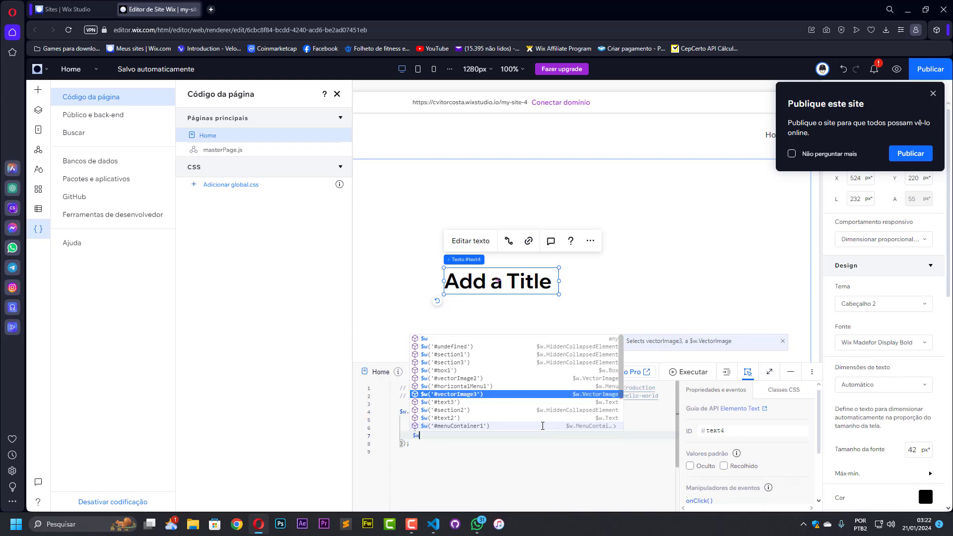
pyautogui.write('te')
pyautogui.press('Down')
pyautogui.press('Down')
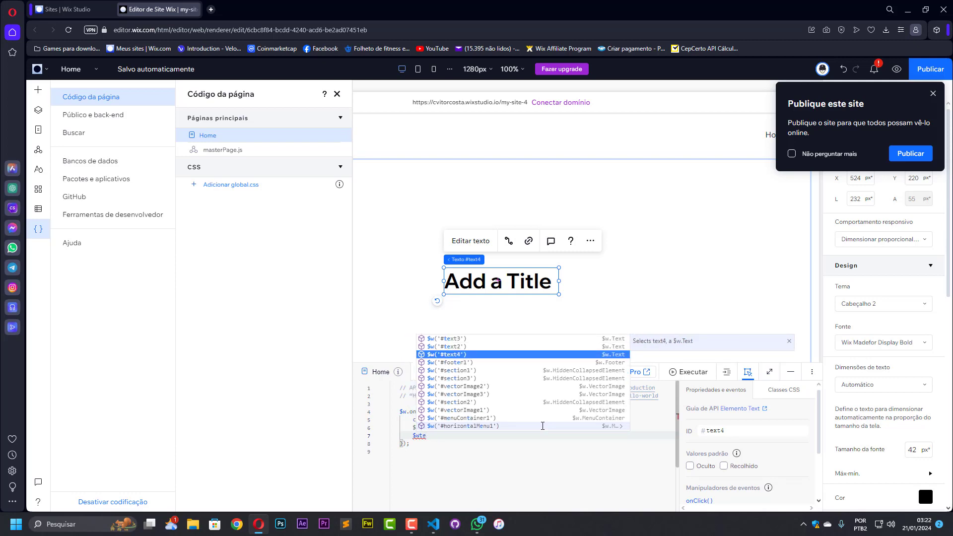
pyautogui.press('Return')
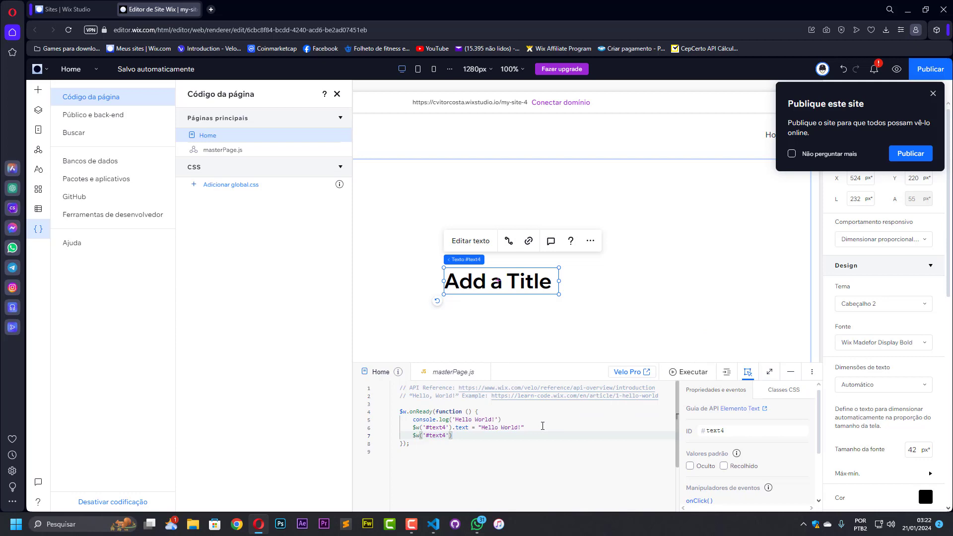
# Delete the extra $w('#text4') line from the Home page's onReady function
pyautogui.moveTo(452, 435); pyautogui.dragTo(383, 437)
pyautogui.press('BackSpace')
pyautogui.press('Delete')
pyautogui.click(412, 520)
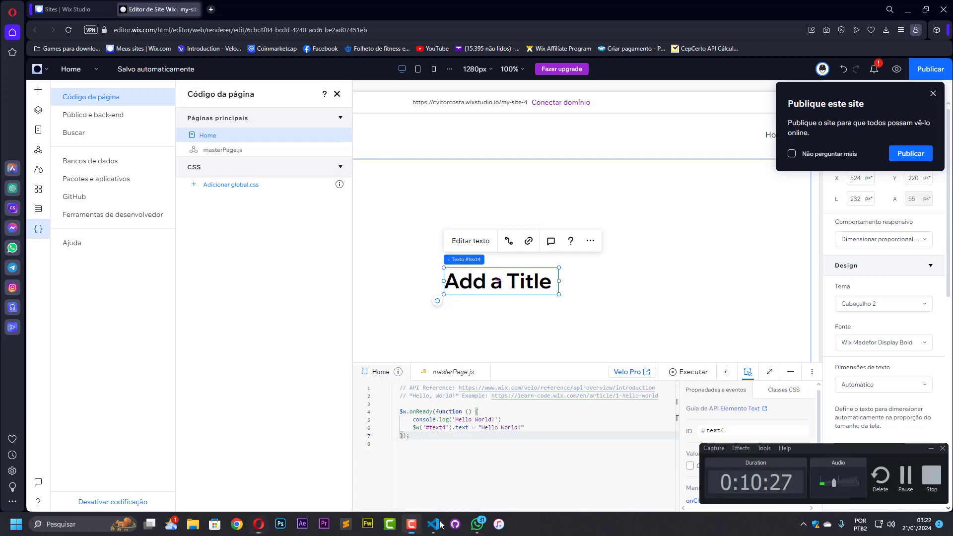